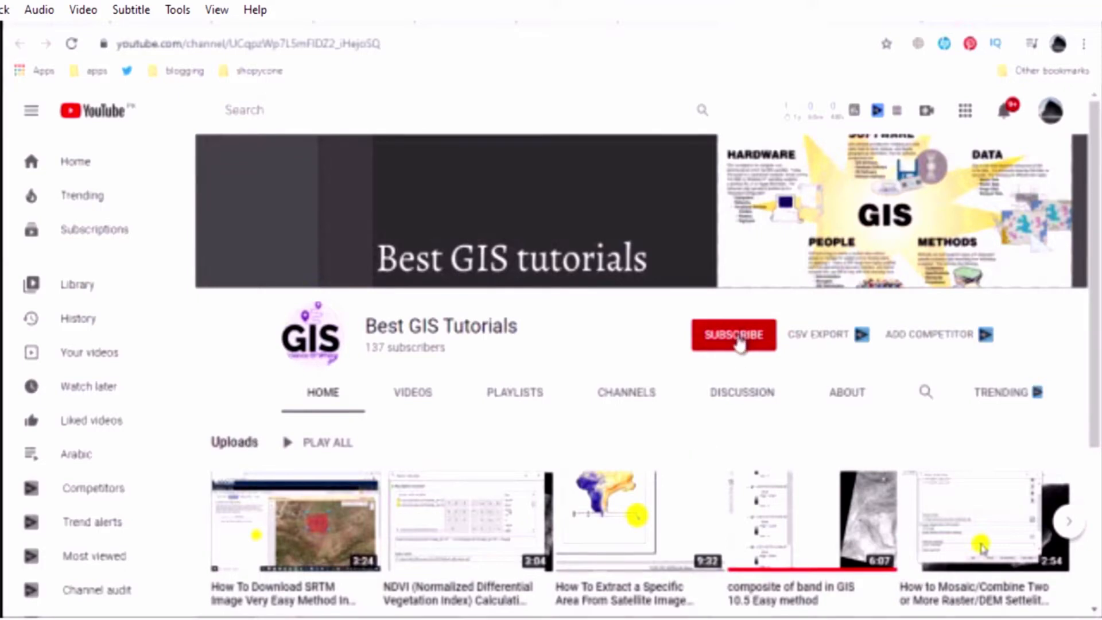
- Subscribe to the Best GIS Tutorials channel and set its notification preference
left_click(738, 338)
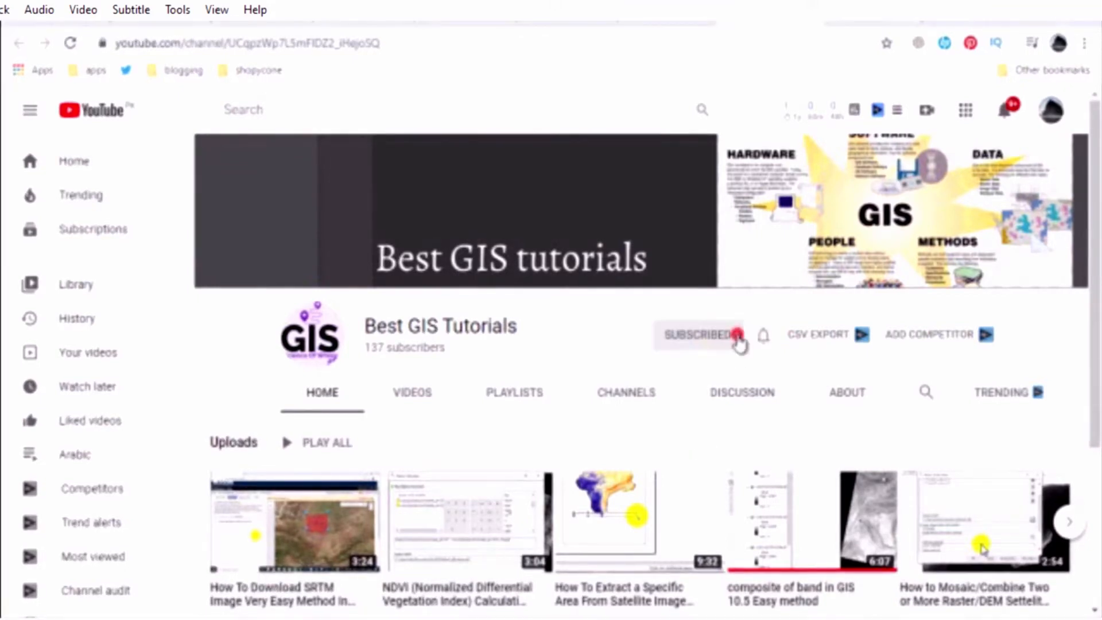
left_click(769, 337)
left_click(784, 377)
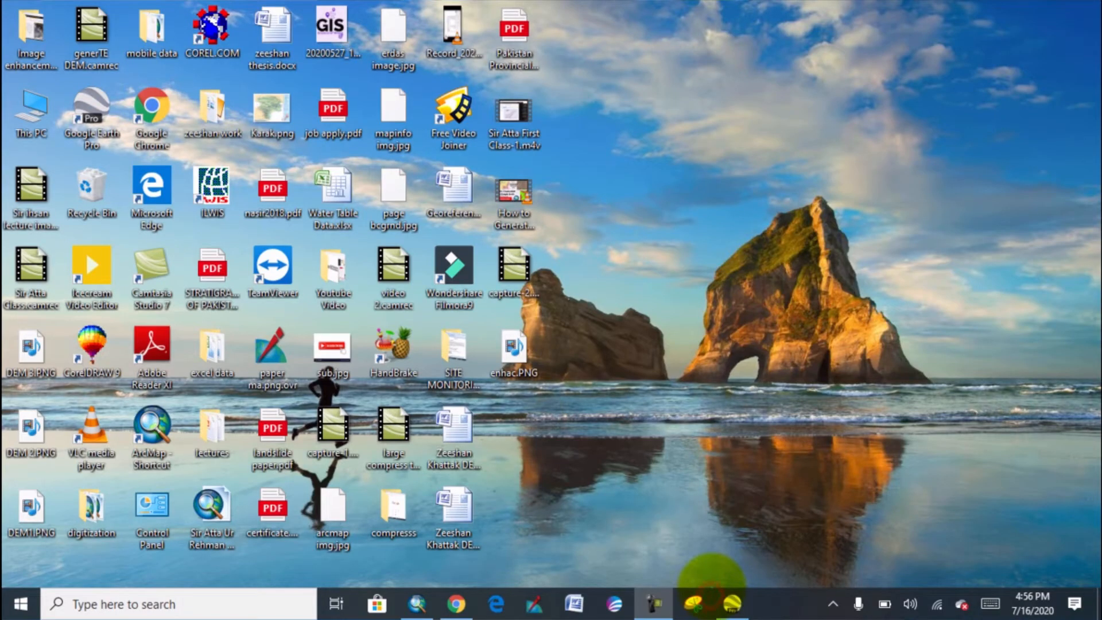
- Switch to Google Earth Pro and frame the branching stream valley in the forested mountains northwest of Forest Block
left_click(695, 604)
left_click(731, 604)
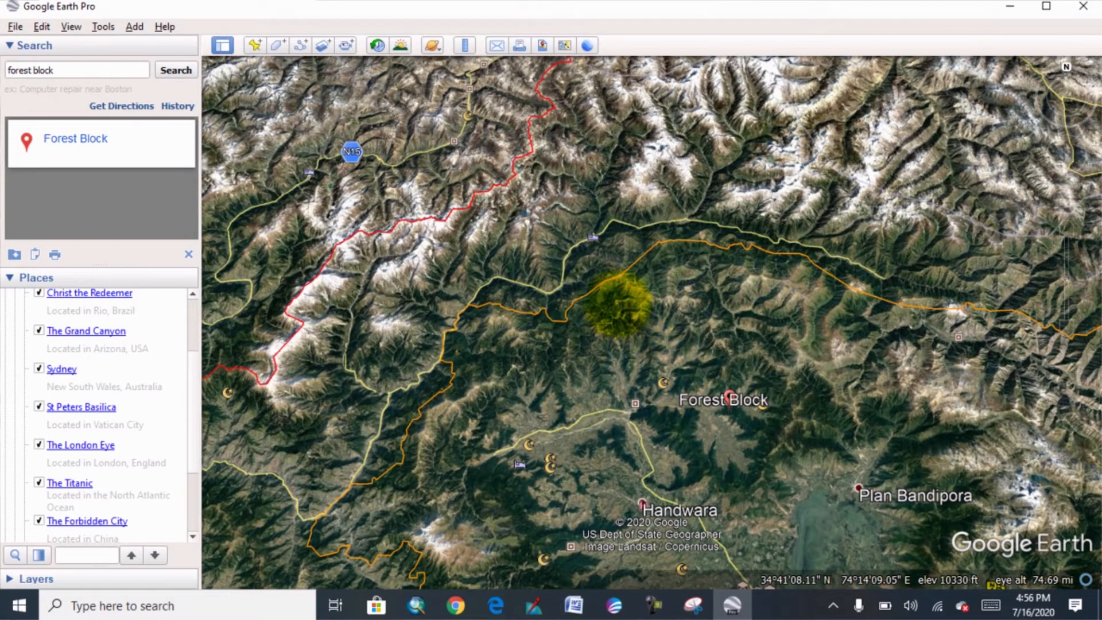
scroll(617, 302, "up", 5)
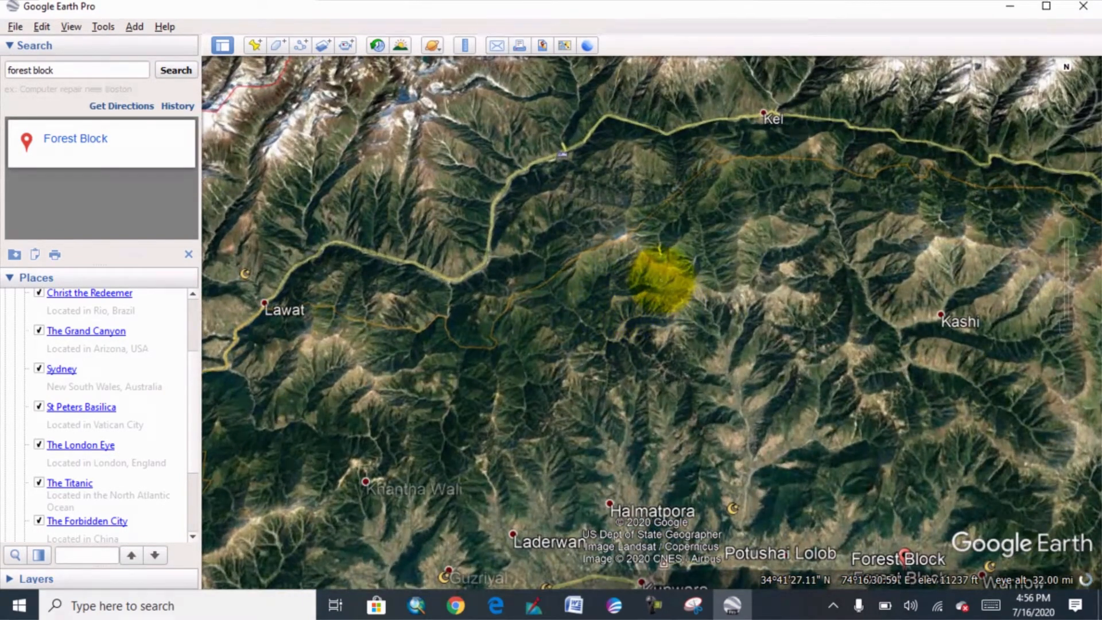
scroll(660, 263, "up", 2)
scroll(681, 276, "up", 4)
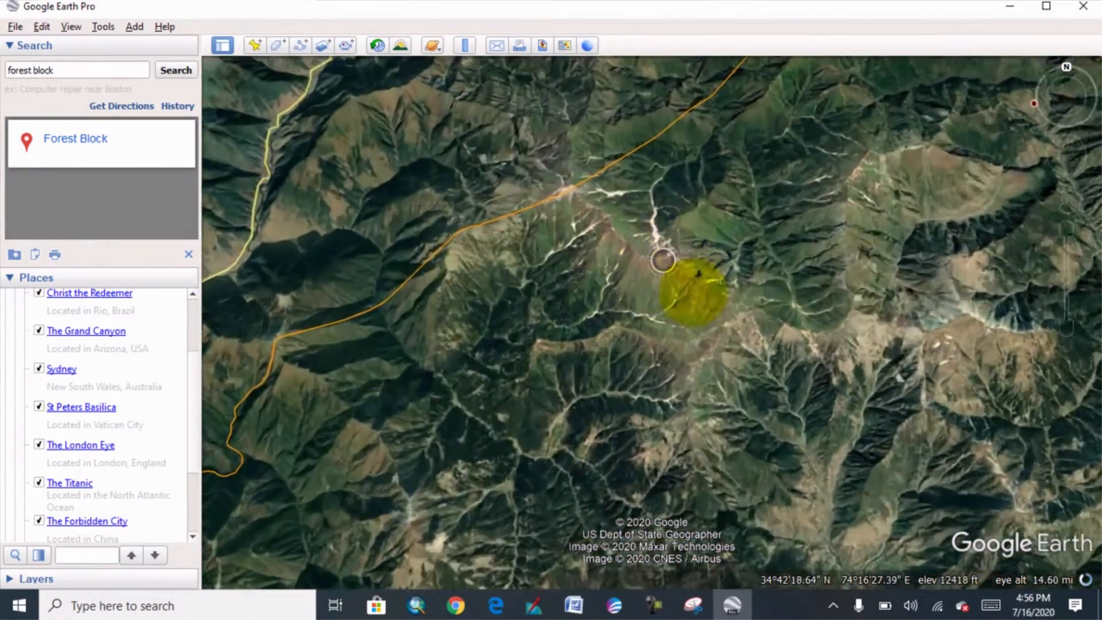
scroll(718, 332, "up", 5)
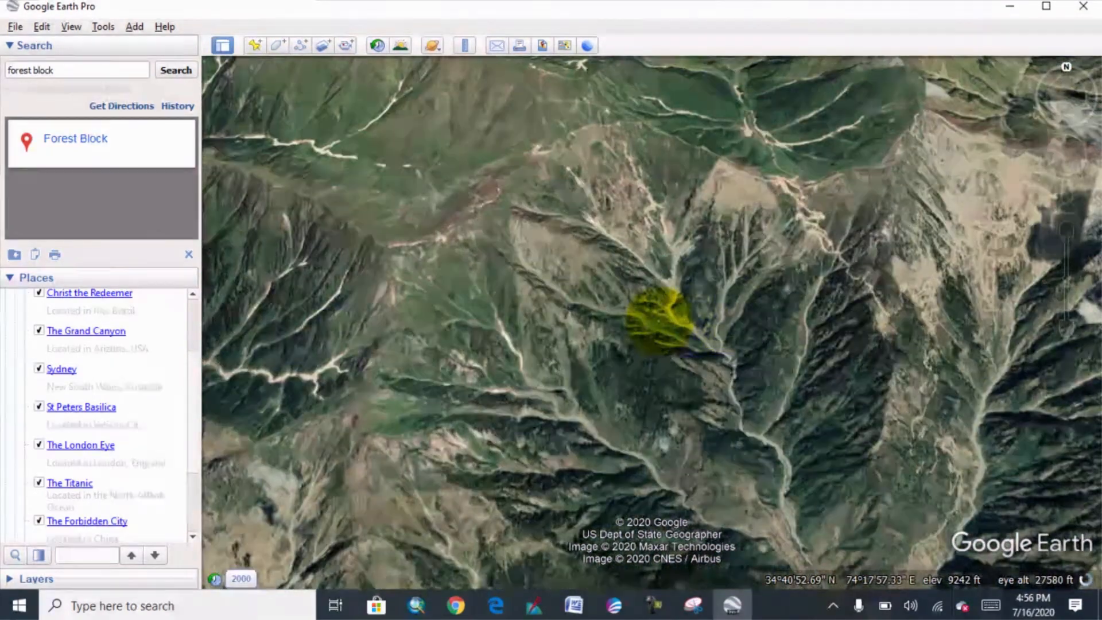
left_click_drag(652, 315, 635, 315)
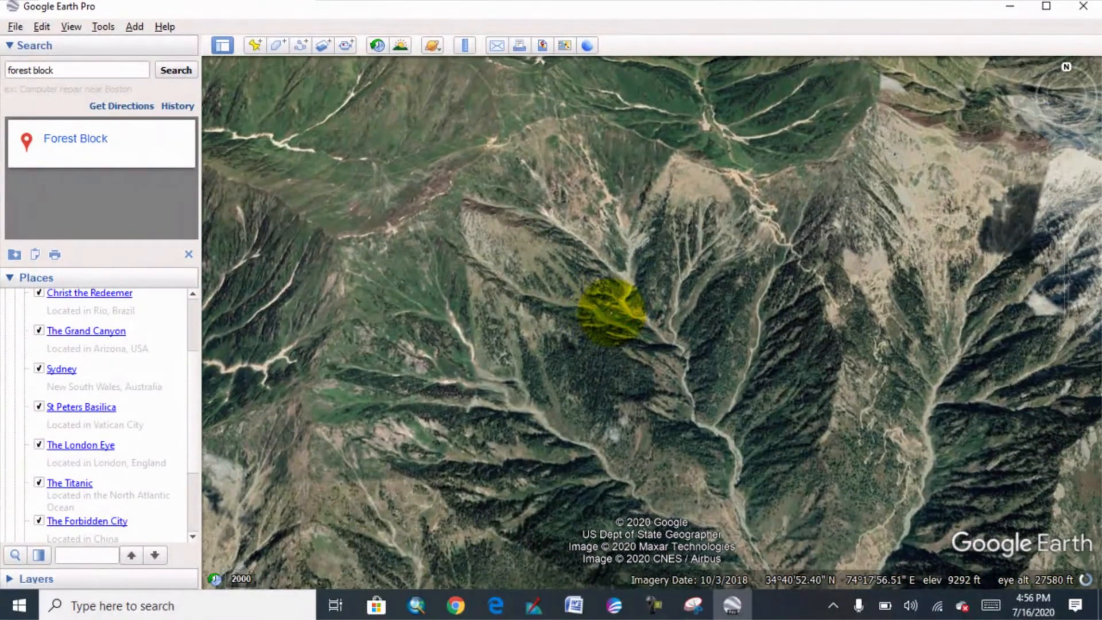
scroll(620, 290, "up", 2)
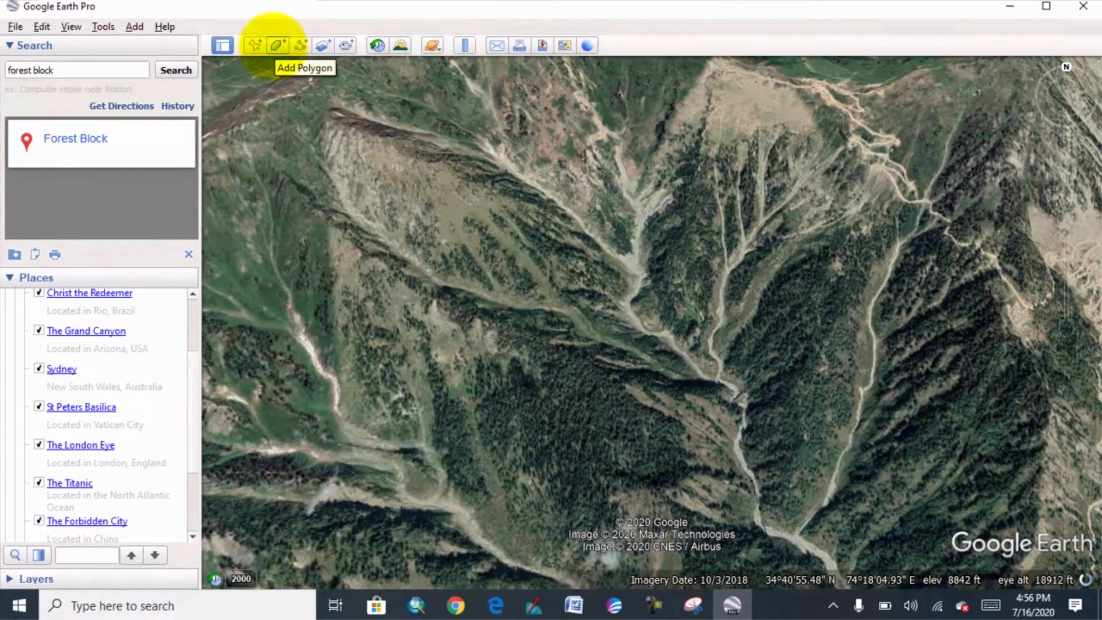
- Start a new polygon named watershed and set its line color to olive, #aaaa00
left_click(278, 45)
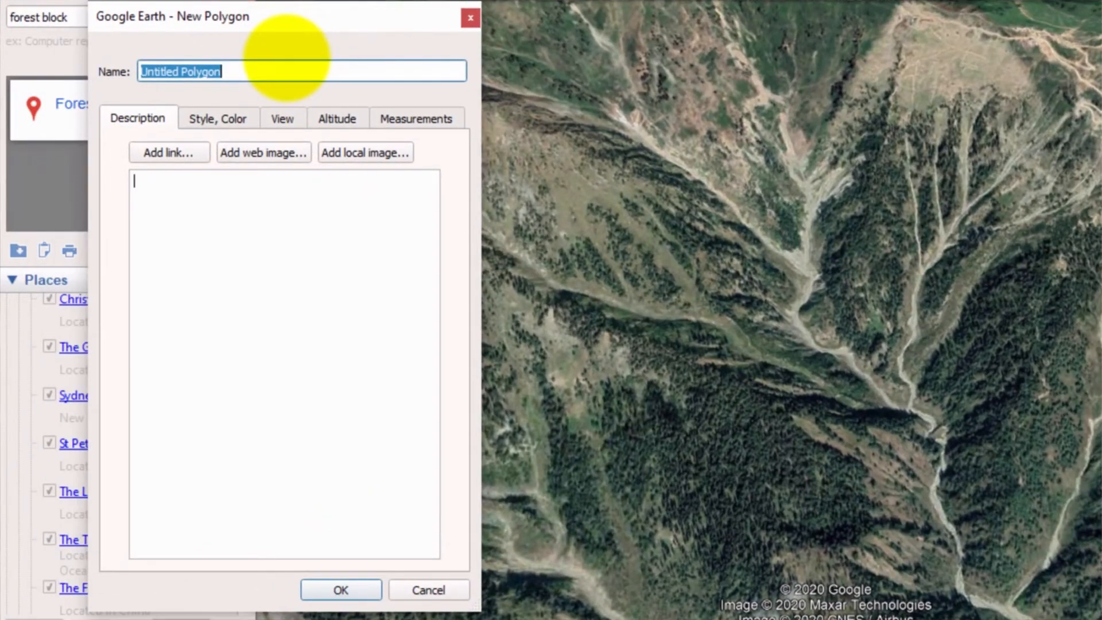
key("BackSpace")
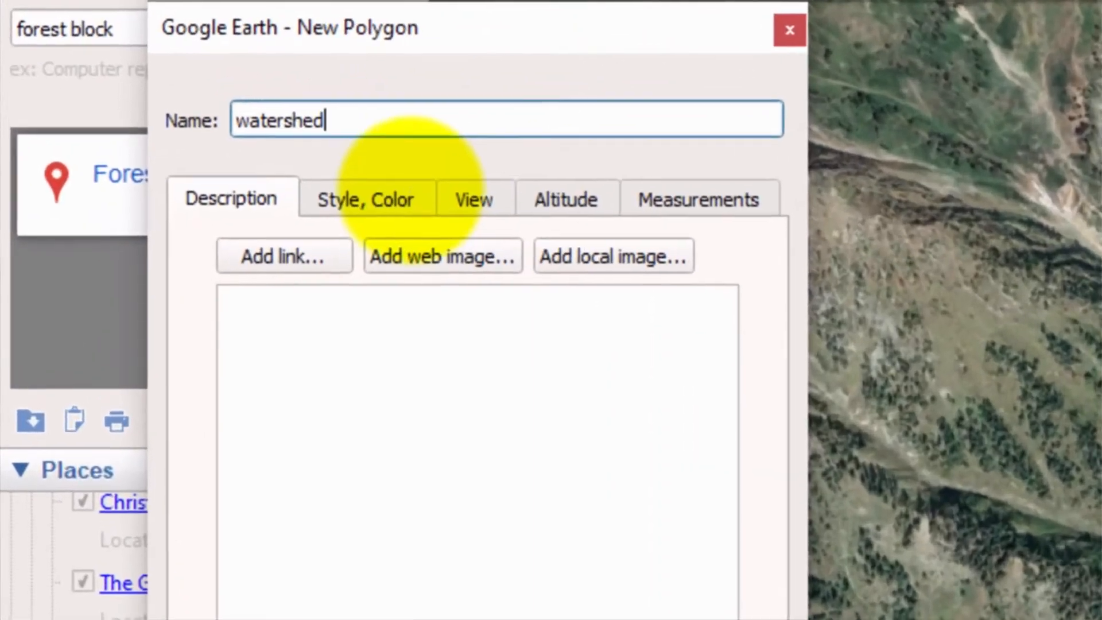
left_click(240, 117)
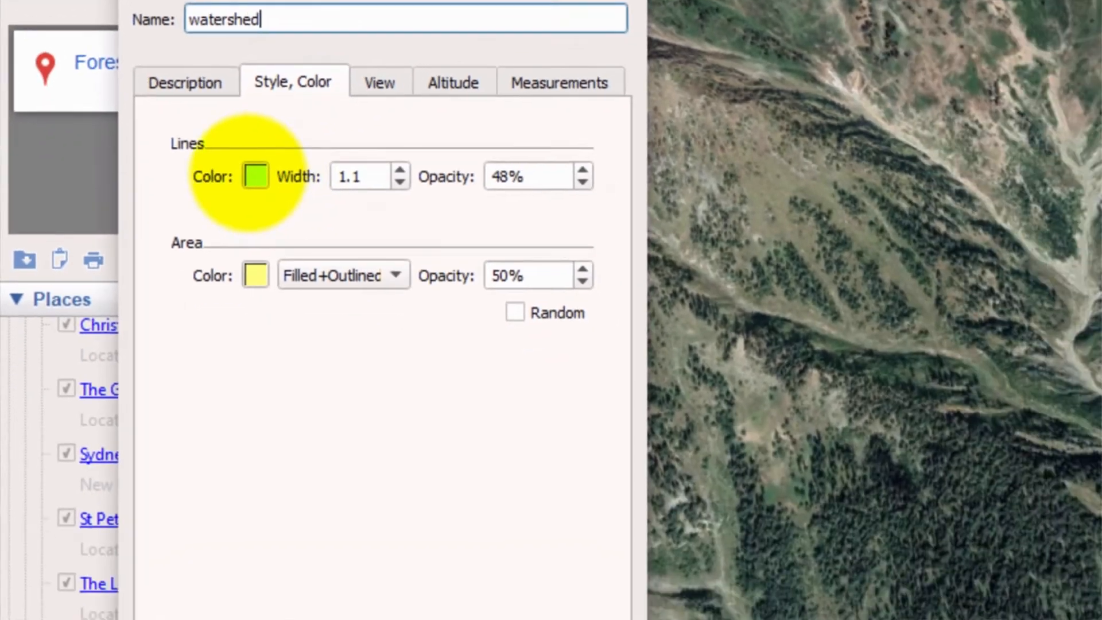
left_click(320, 316)
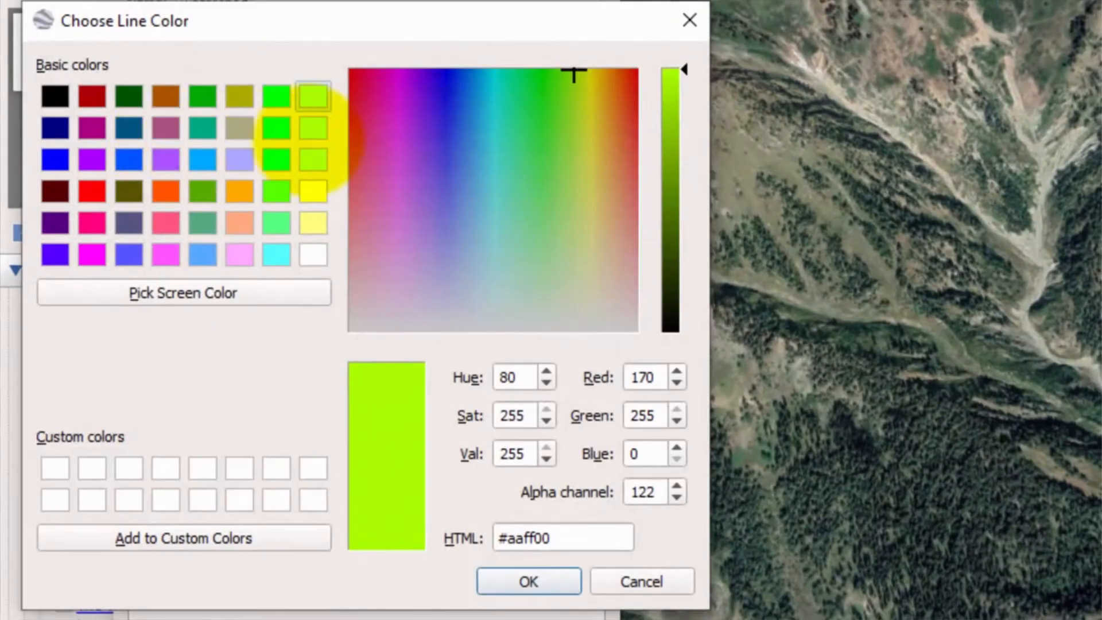
left_click(310, 122)
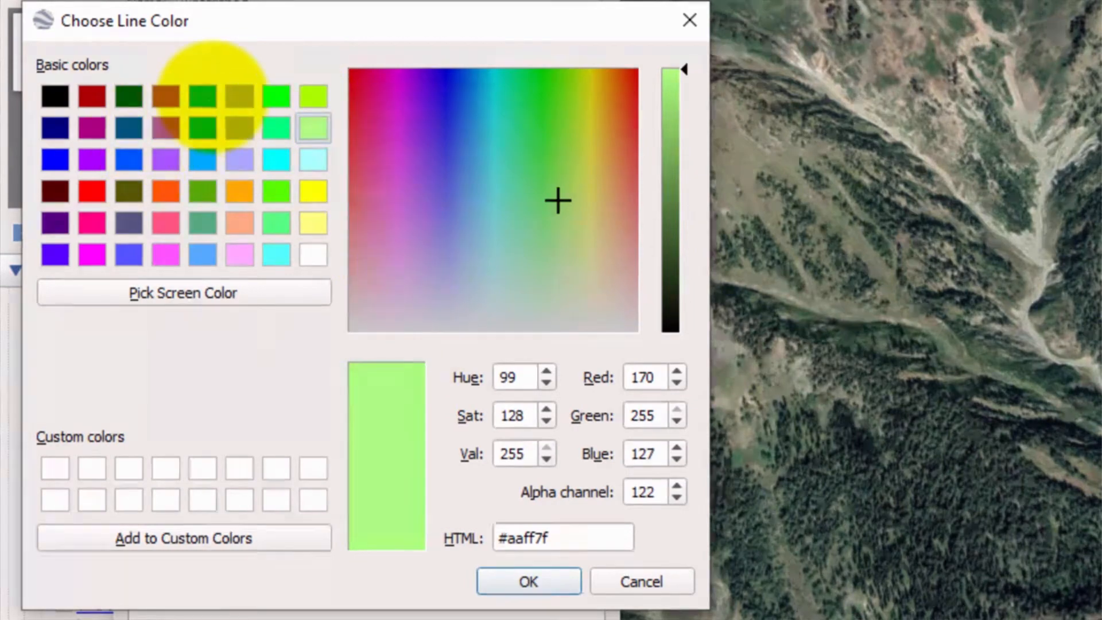
left_click(233, 99)
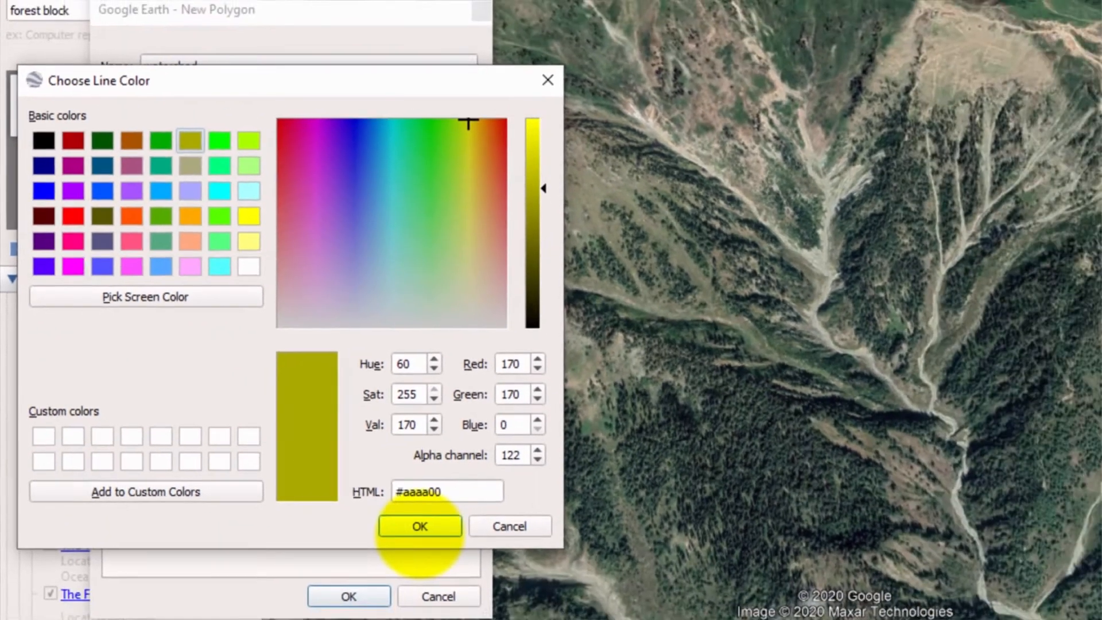
left_click(528, 582)
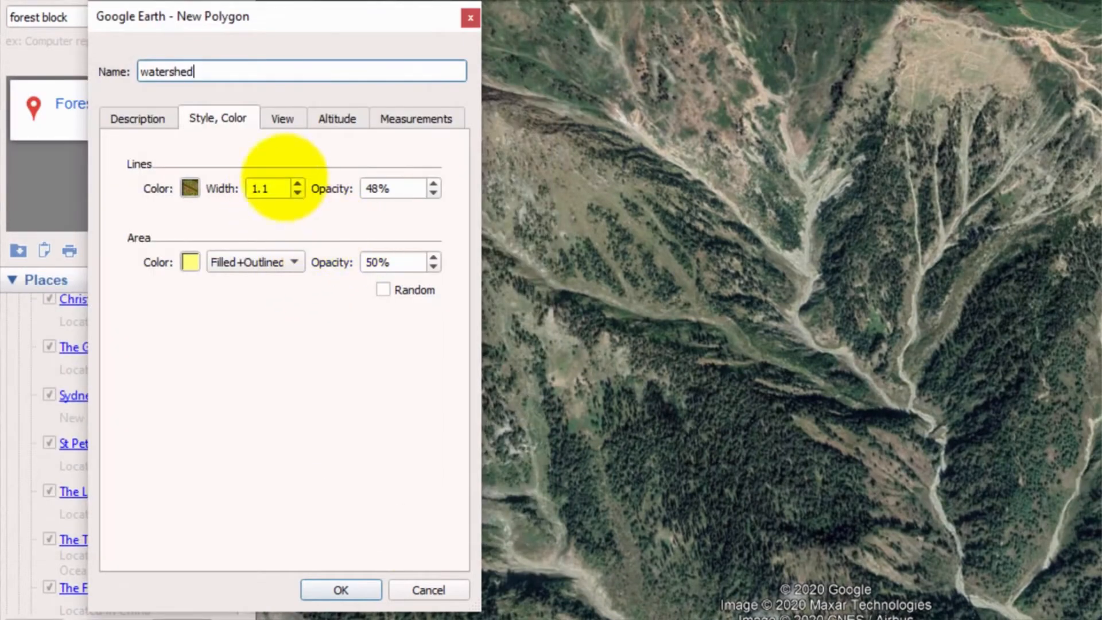
- Set the watershed polygon's line width to 1.4 and its line opacity to 50%
left_click(297, 184)
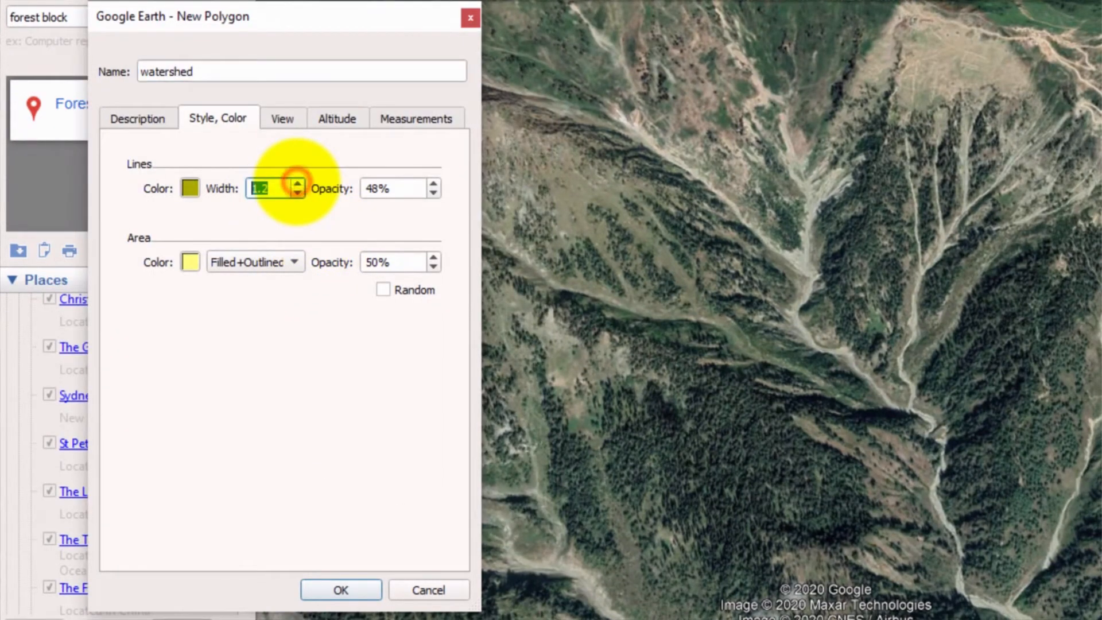
left_click(298, 184)
left_click(297, 184)
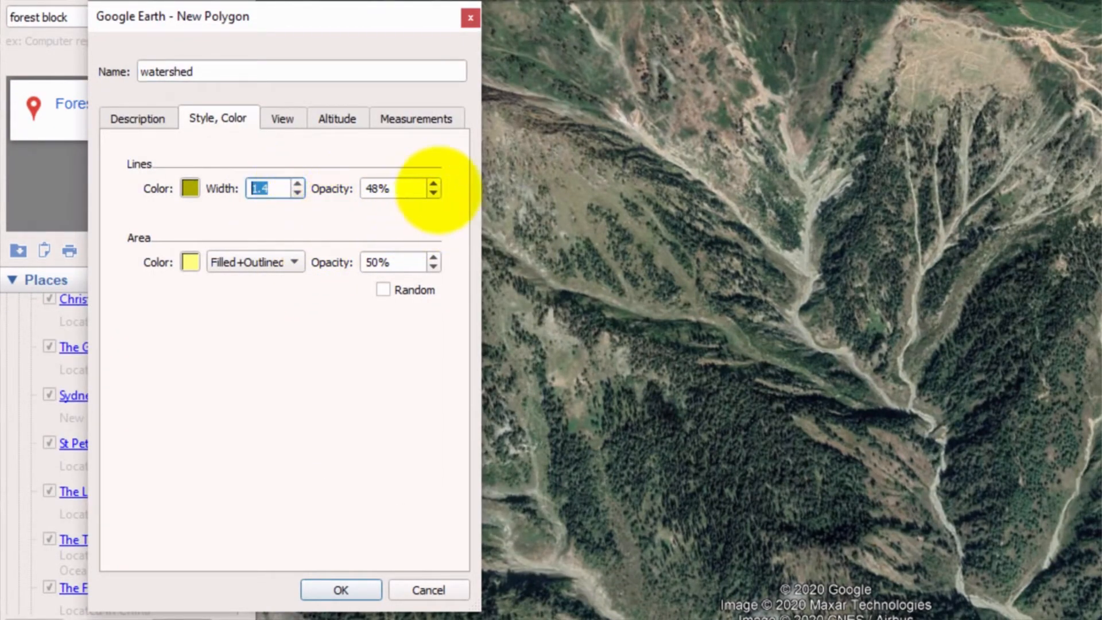
left_click(433, 194)
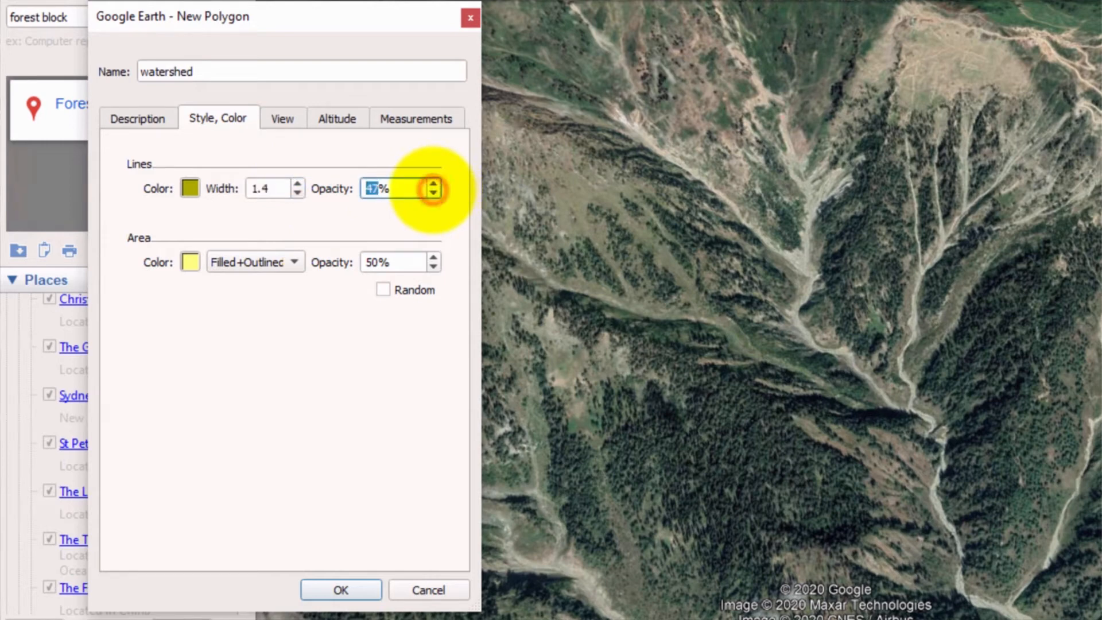
left_click(433, 193)
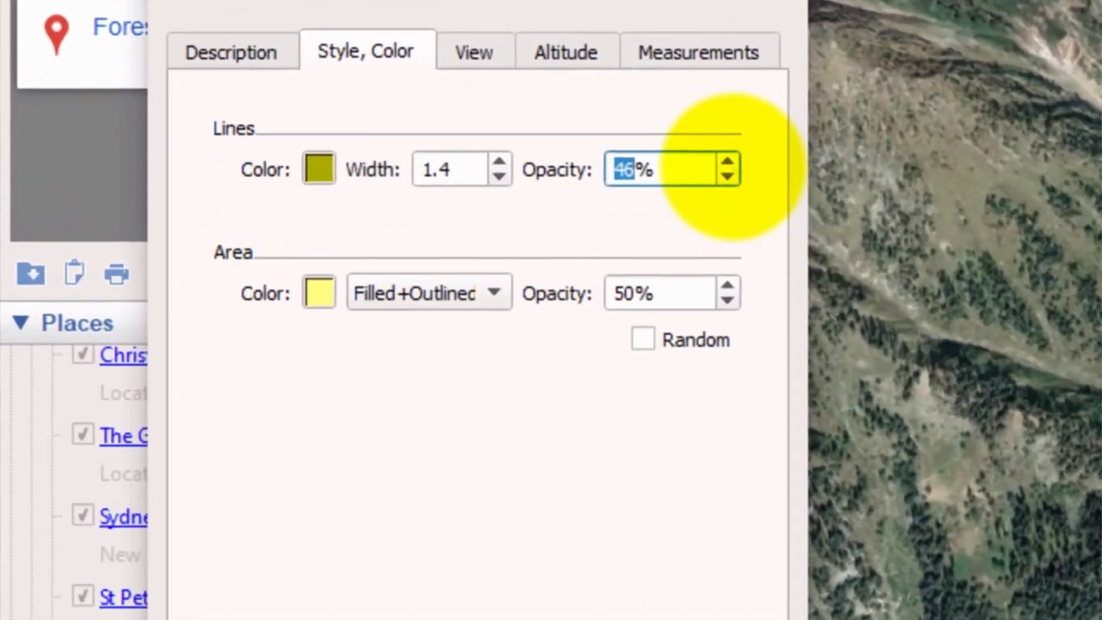
left_click(434, 184)
left_click(434, 184)
left_click(433, 184)
left_click(730, 163)
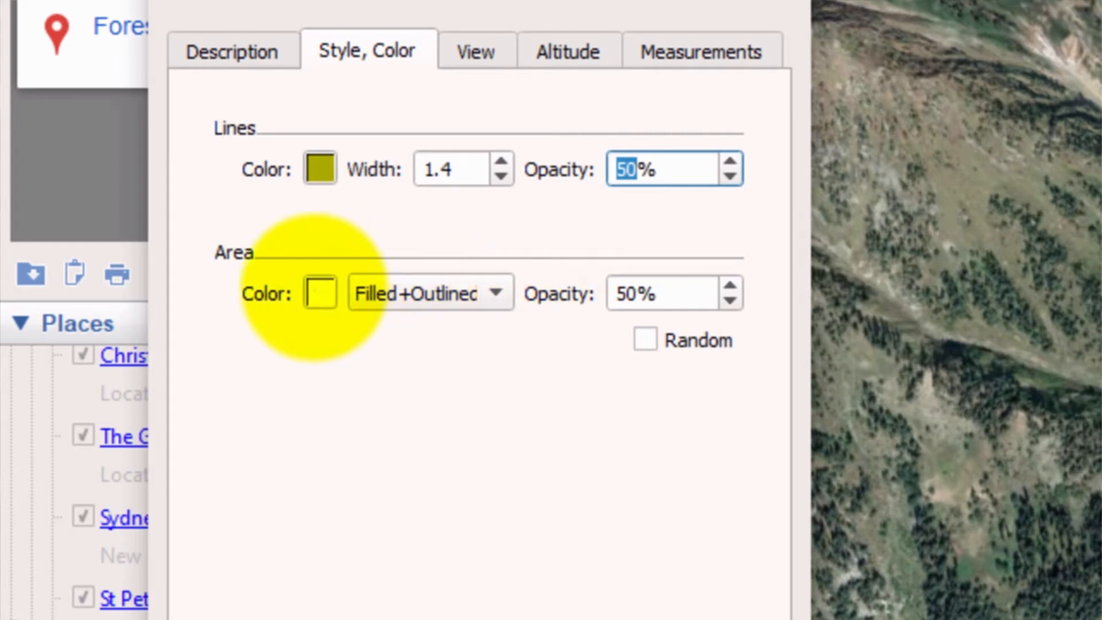
left_click(495, 293)
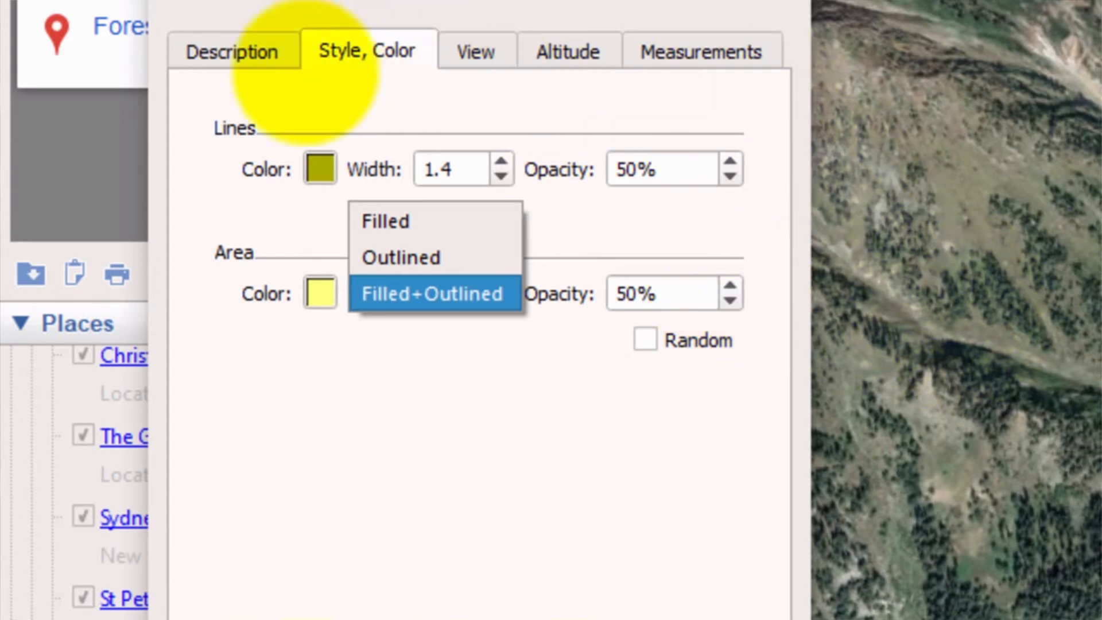
left_click(253, 54)
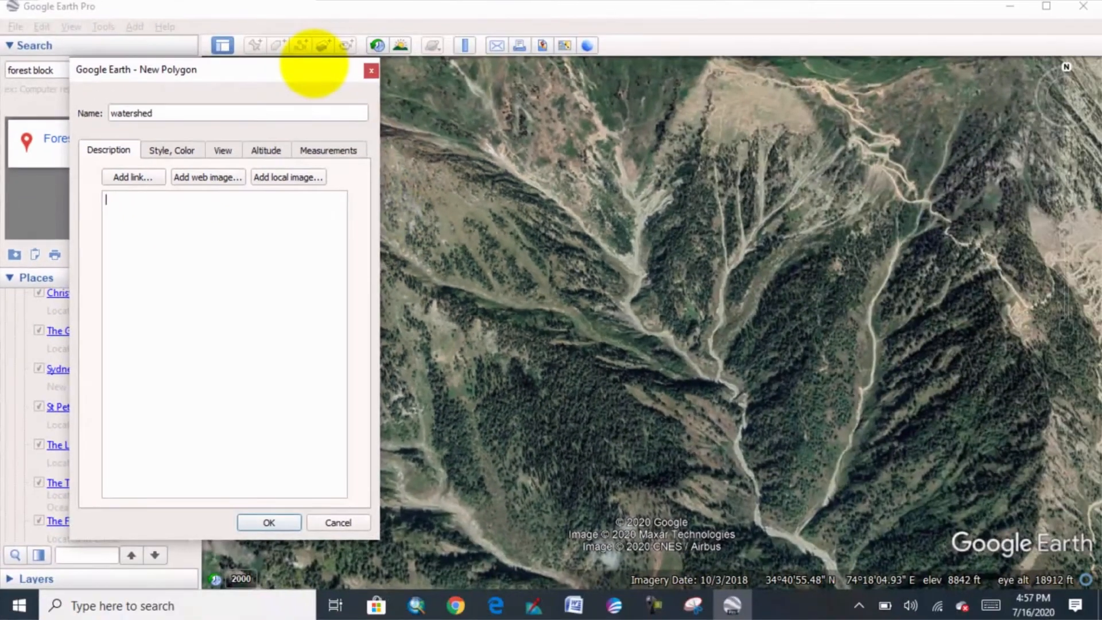
- Trace the watershed polygon clockwise around the branching drainage basin, starting at the stream outlet, and save it
left_click_drag(314, 63, 306, 104)
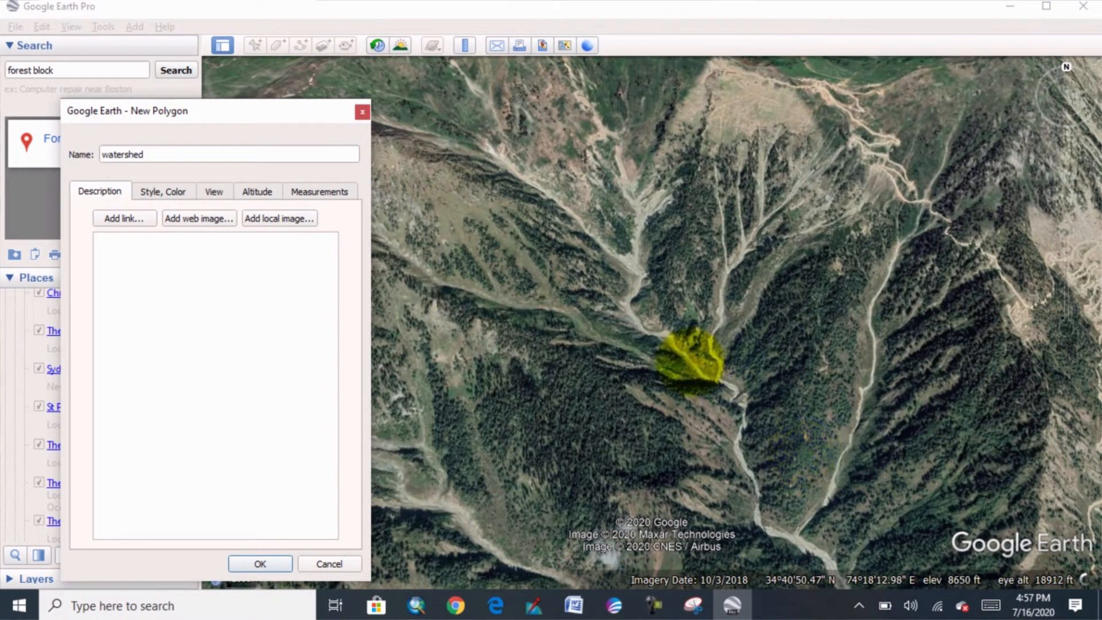
left_click(727, 386)
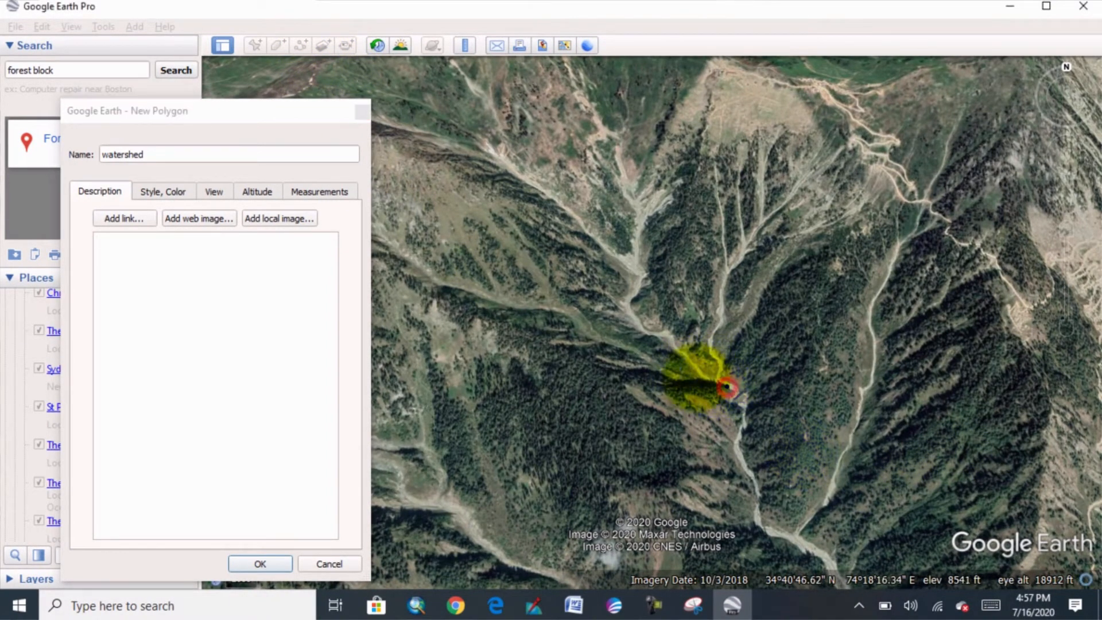
left_click(654, 375)
left_click(623, 339)
left_click(587, 290)
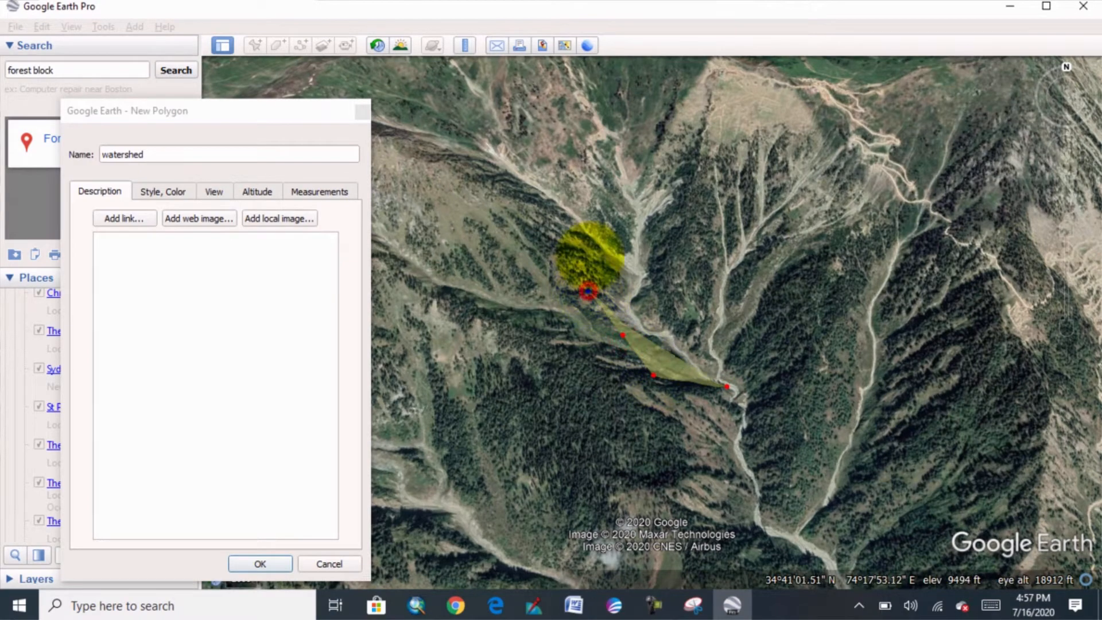
left_click(577, 243)
left_click(573, 196)
left_click(608, 170)
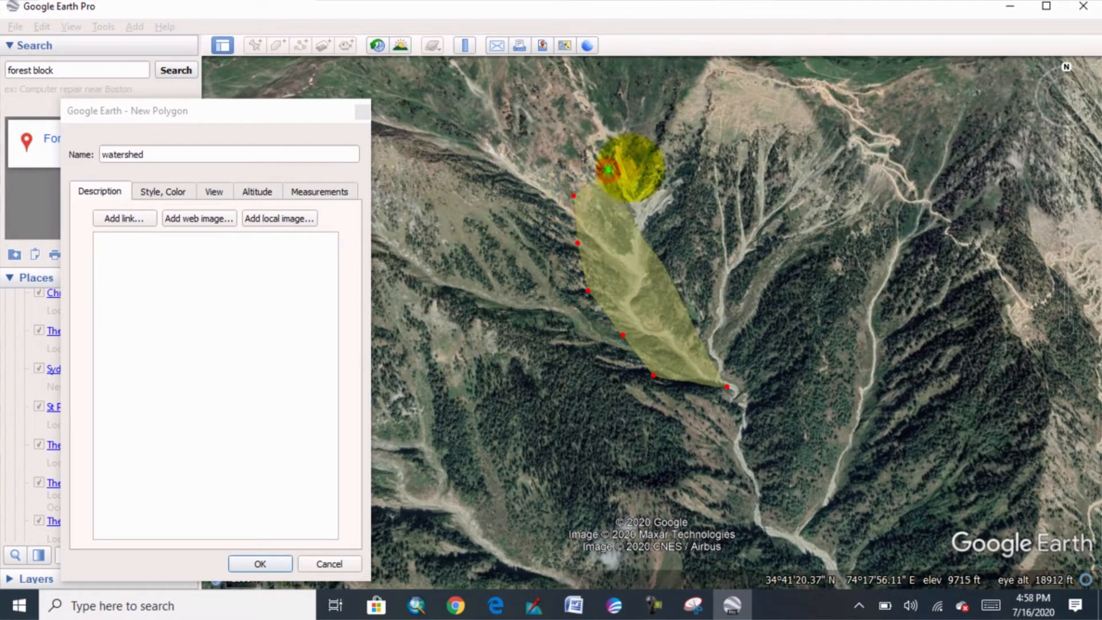
left_click(654, 156)
left_click(698, 154)
left_click(745, 161)
left_click(776, 170)
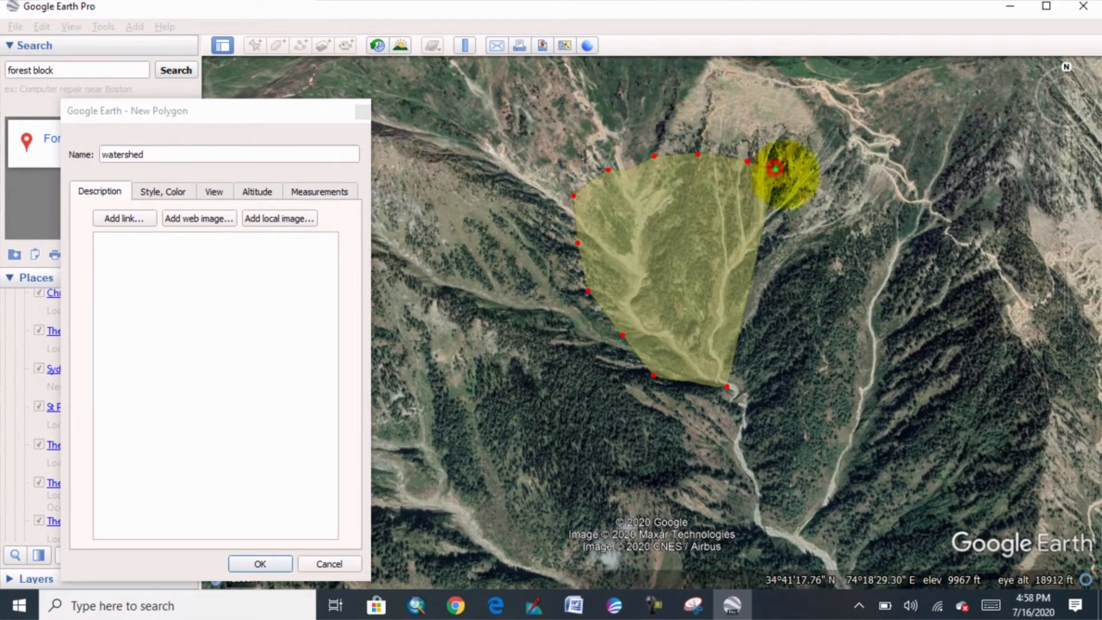
left_click(794, 183)
left_click(806, 196)
left_click(832, 232)
left_click(831, 275)
left_click(806, 307)
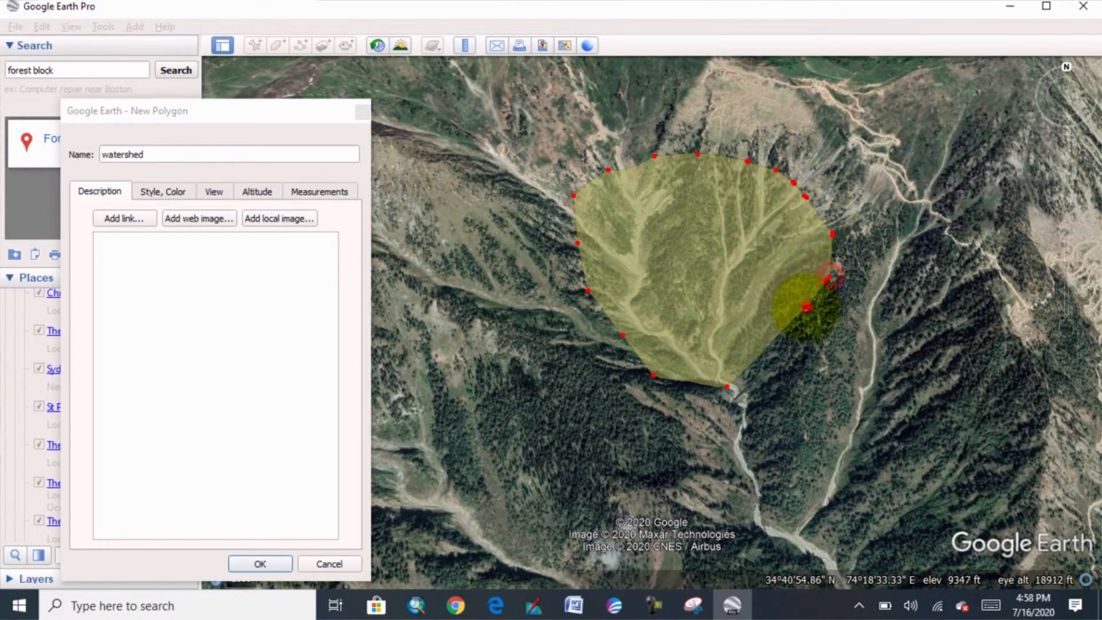
left_click(794, 330)
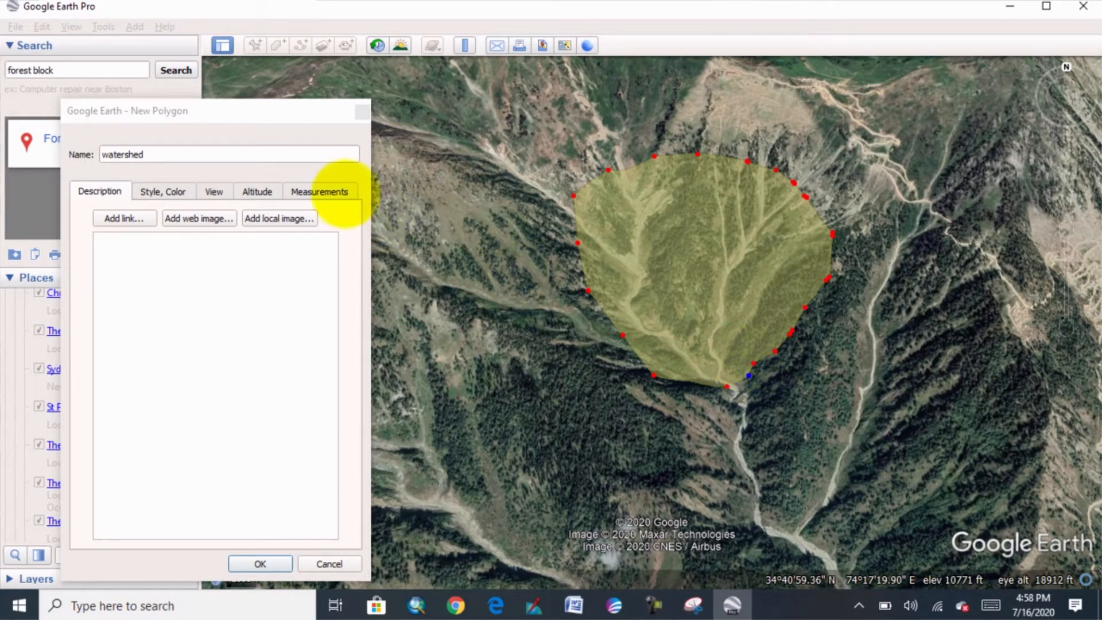
left_click(260, 564)
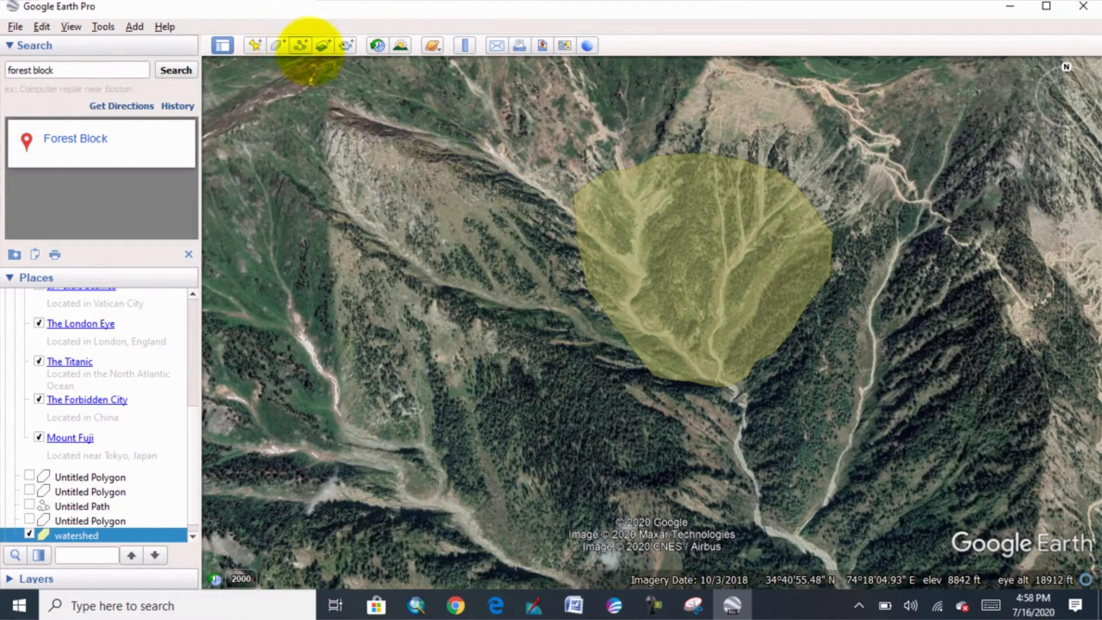
- Trace the western stream as a new white path, from the watershed outlet upstream to the northwest edge, and save it
left_click(300, 45)
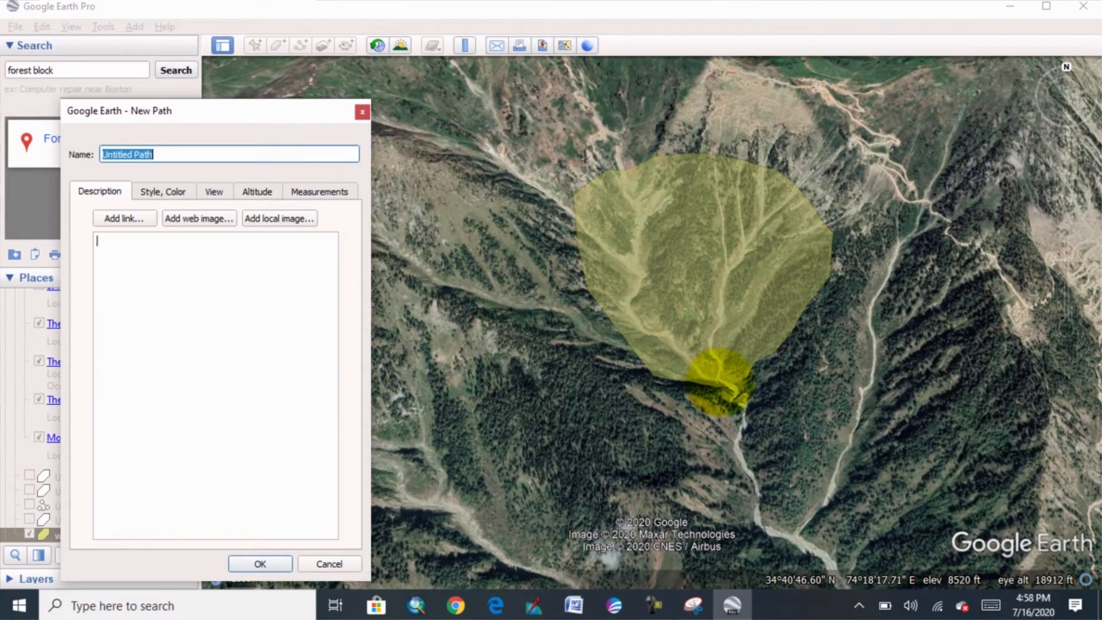
left_click(721, 381)
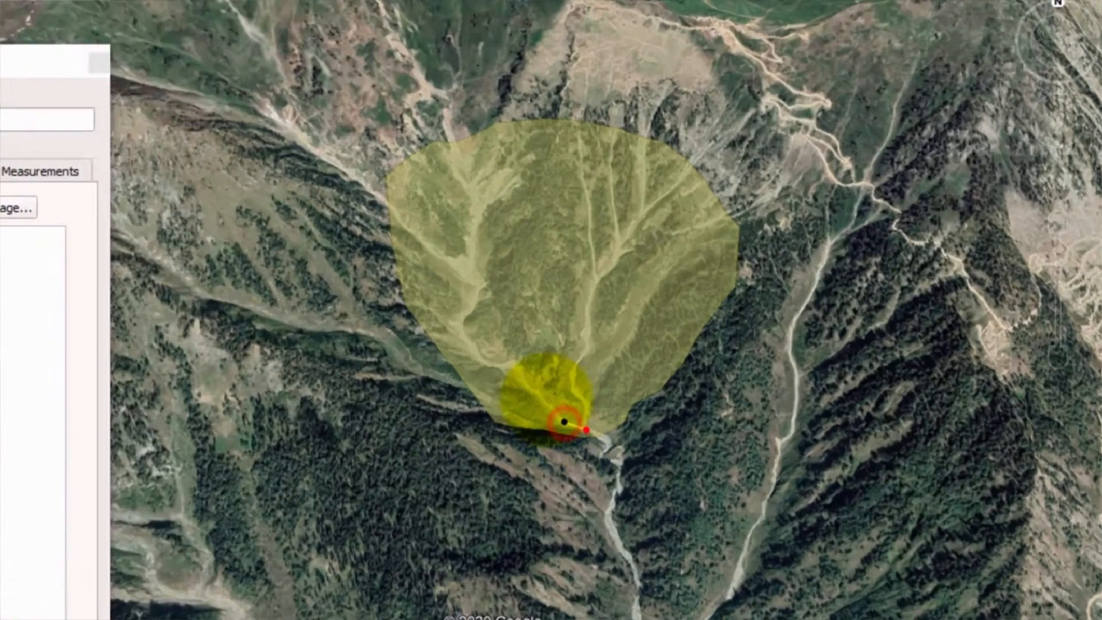
left_click(691, 359)
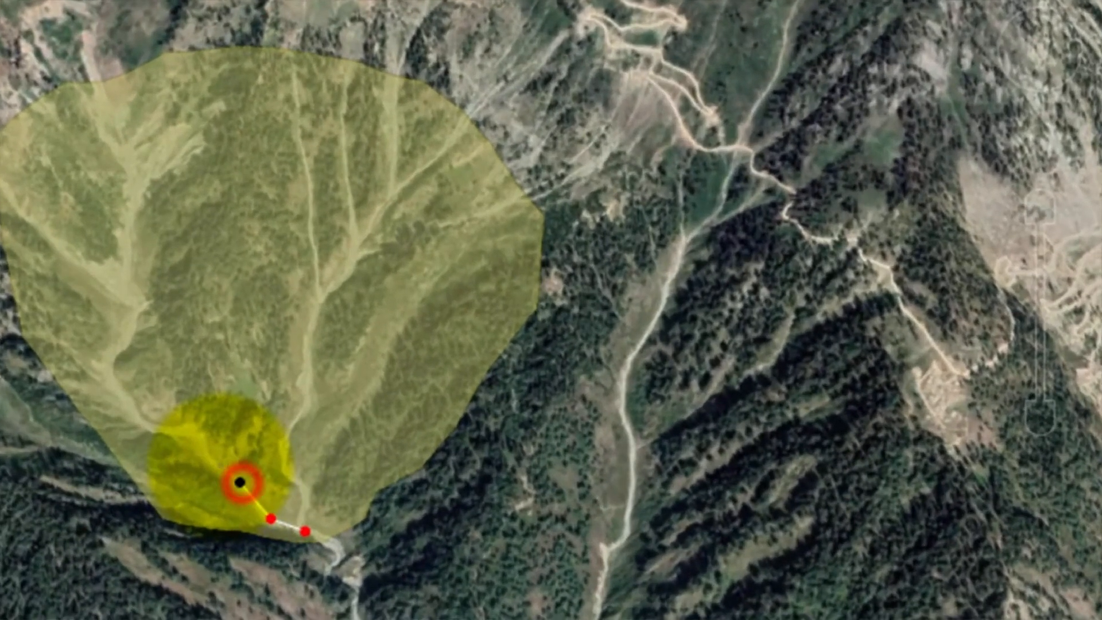
left_click(679, 348)
left_click(671, 342)
left_click(138, 425)
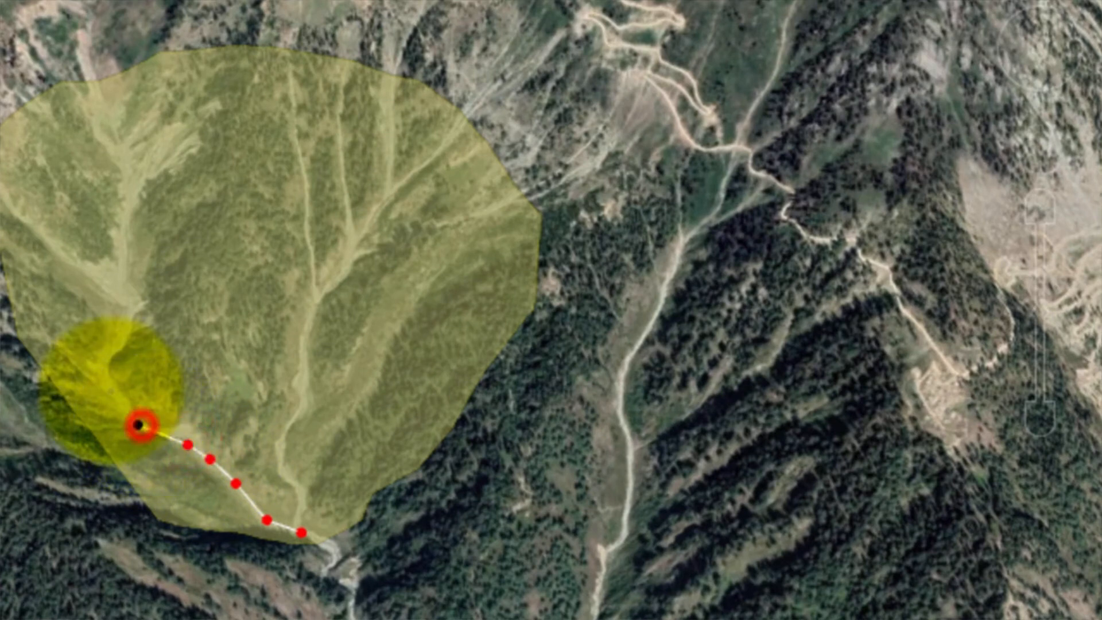
left_click(110, 388)
left_click(111, 354)
left_click(112, 335)
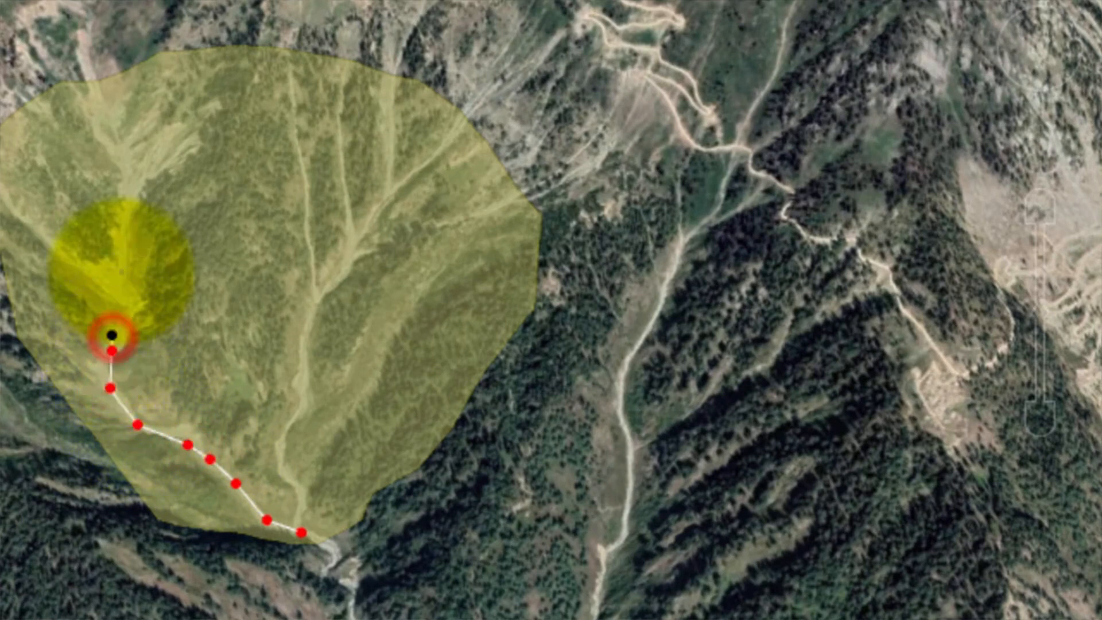
left_click(120, 271)
left_click(131, 195)
left_click(117, 145)
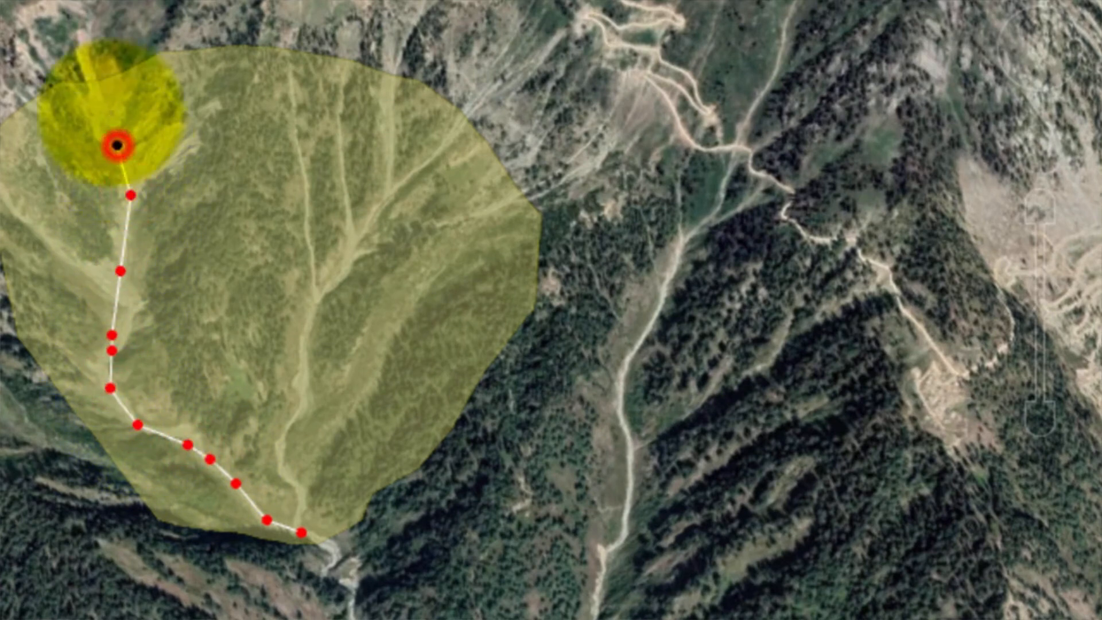
left_click(113, 111)
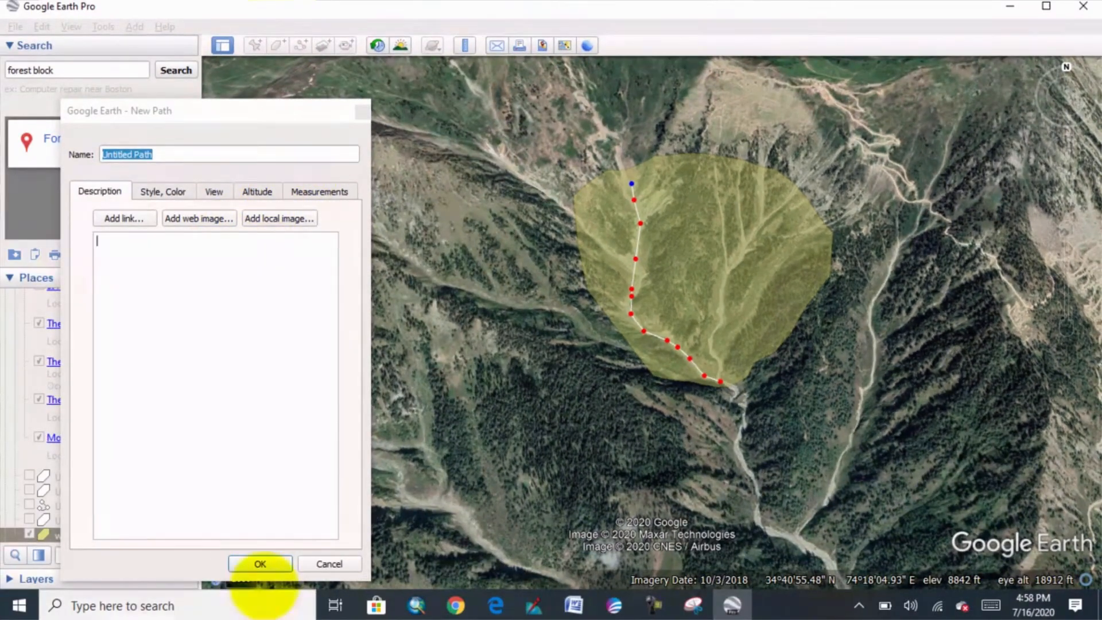
left_click(260, 564)
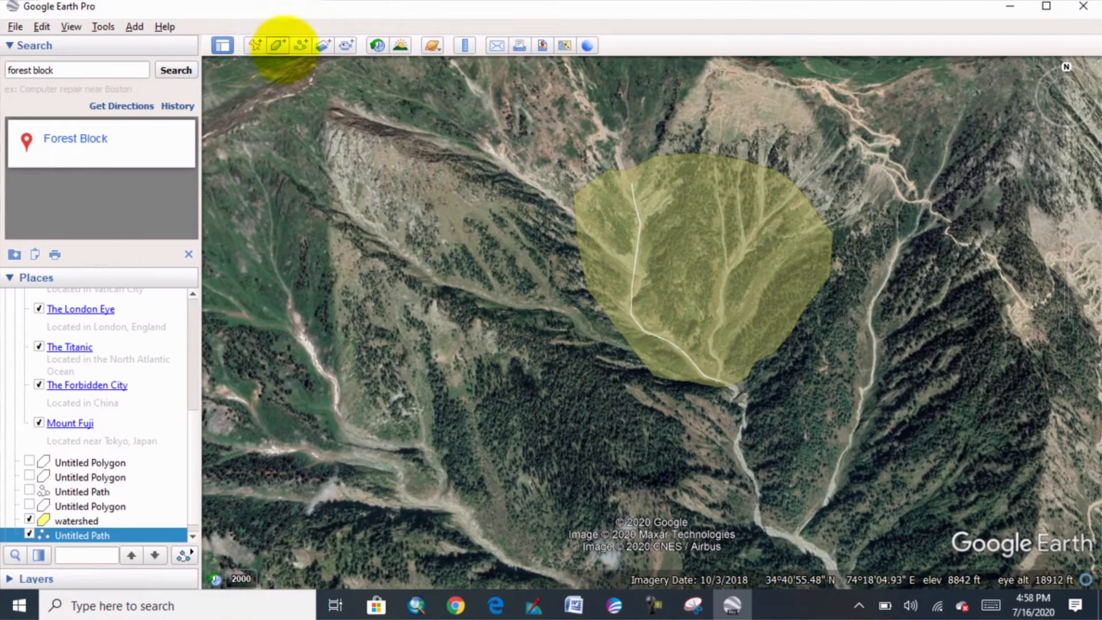
- Start a new path and set its line color to dark blue, #00557f, its width to 1.1 and its opacity to 98%
left_click(300, 45)
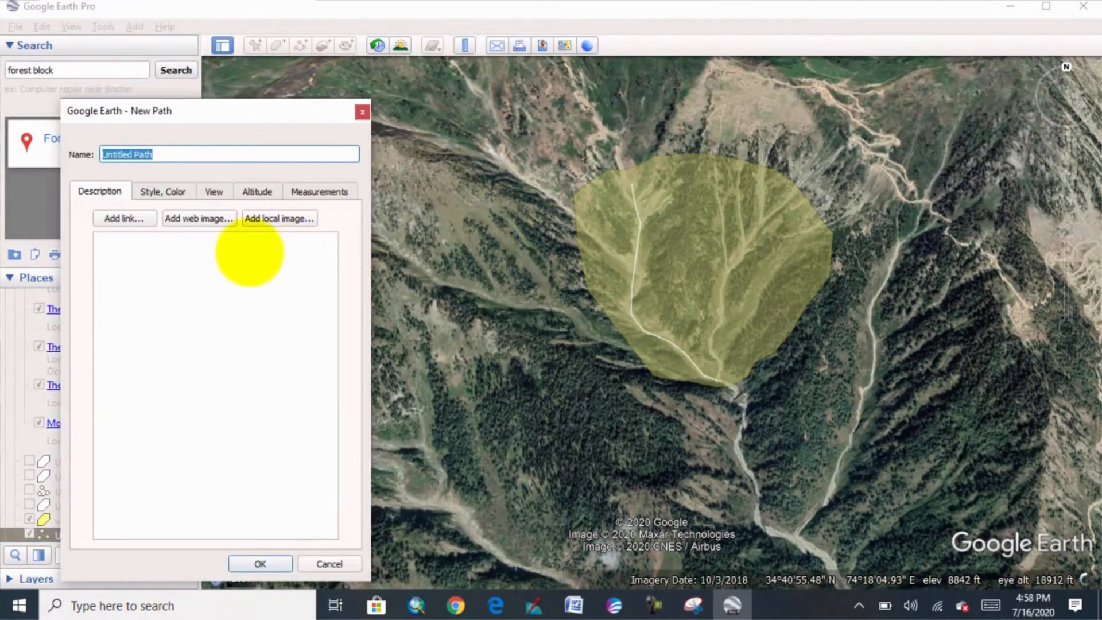
left_click(165, 191)
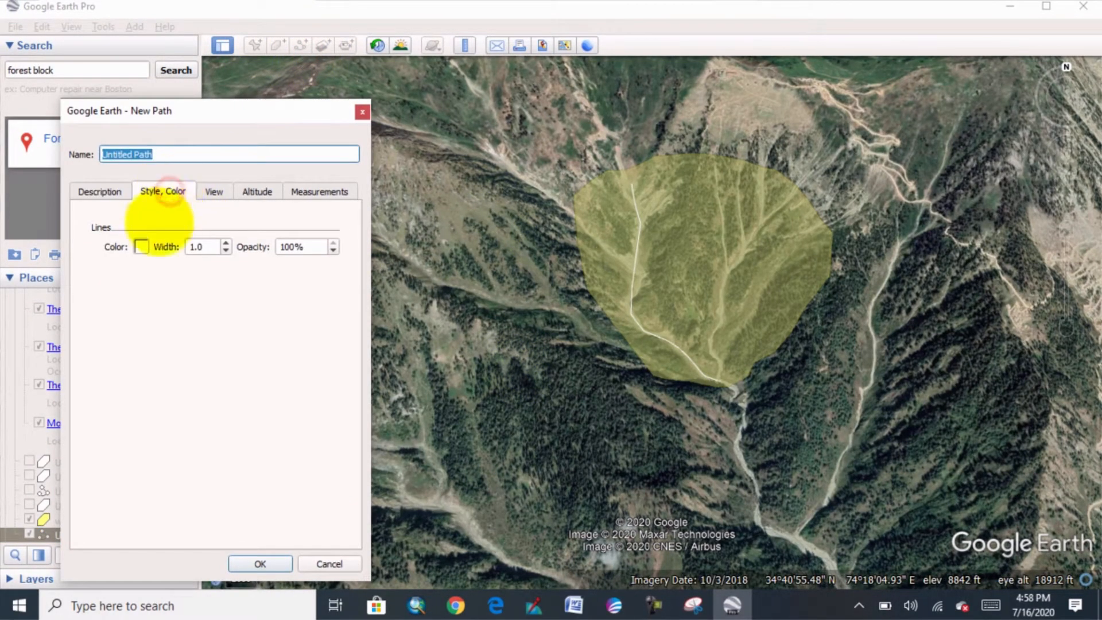
left_click(141, 246)
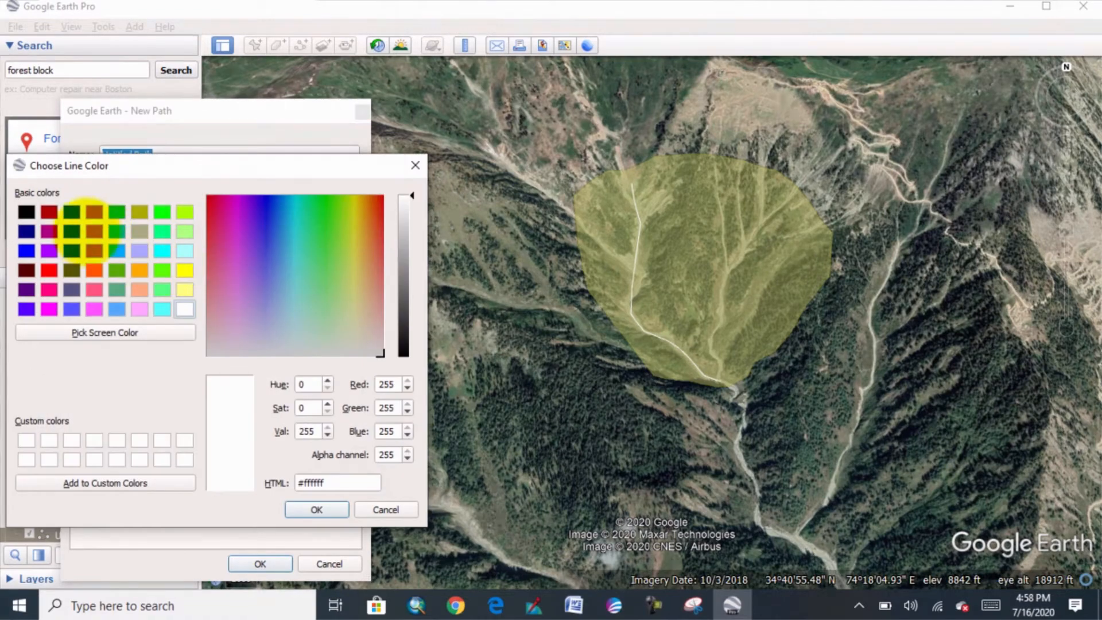
left_click(72, 232)
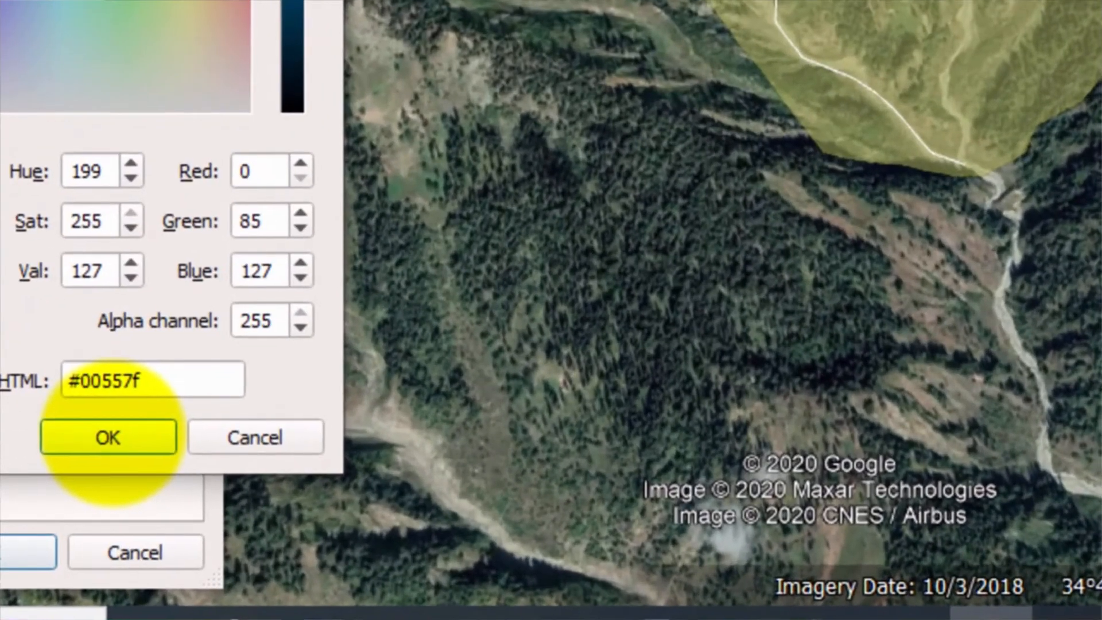
left_click(317, 510)
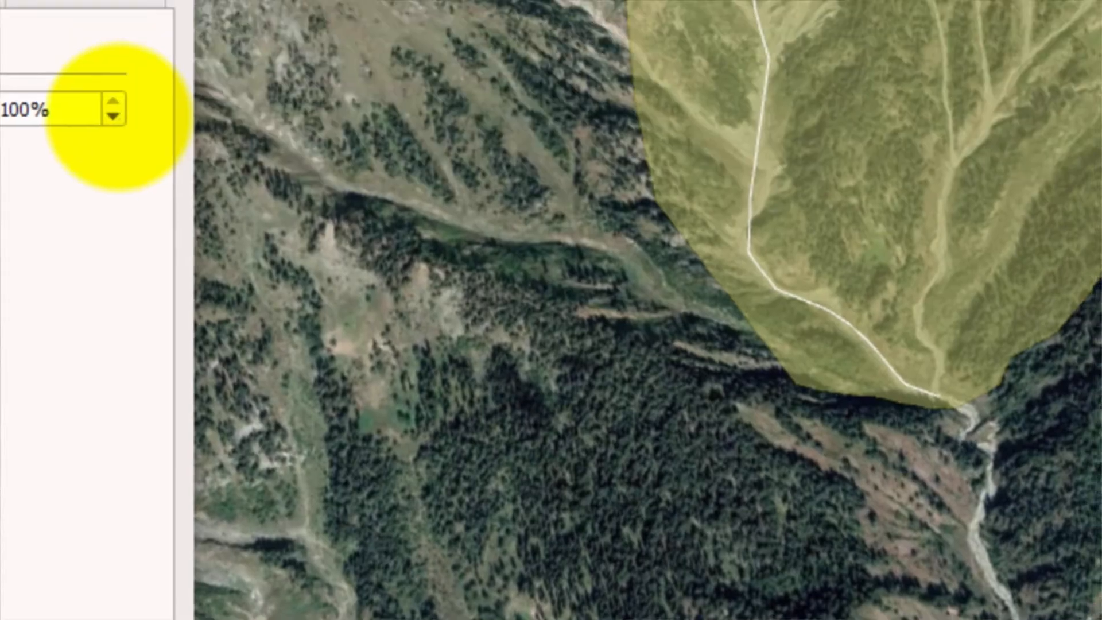
left_click(109, 167)
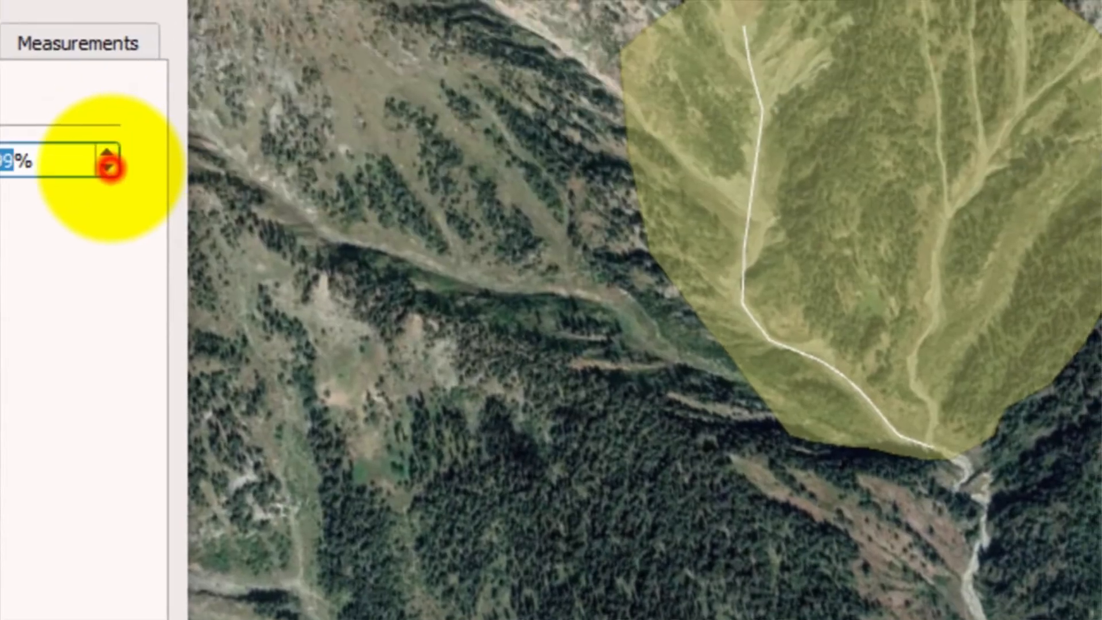
left_click(109, 167)
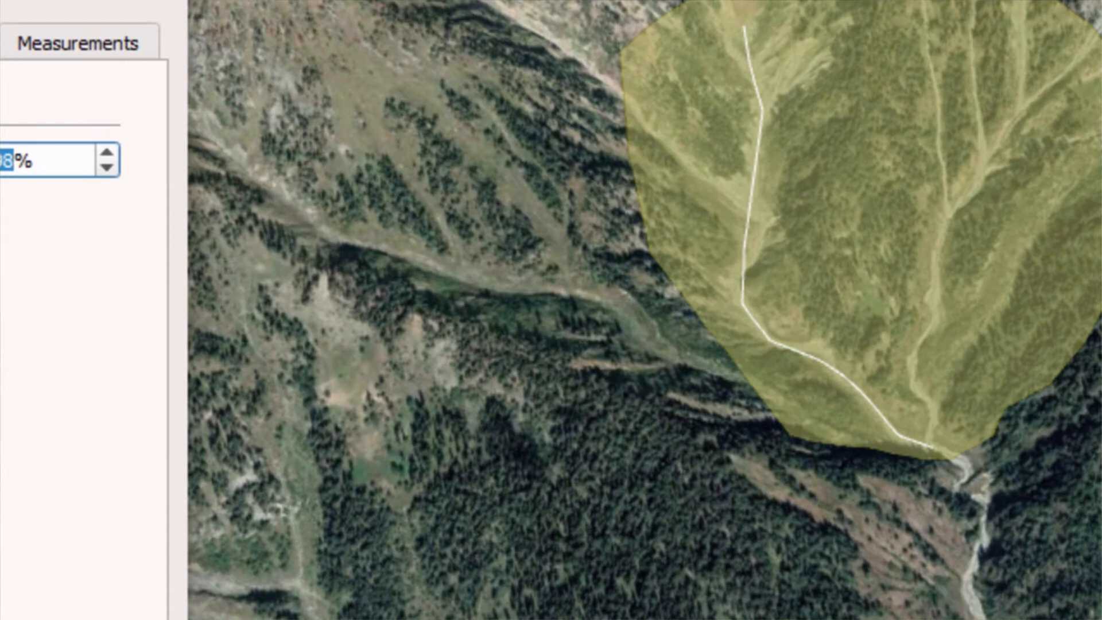
- Trace the short western tributary from its junction with the white stream path northwest to the watershed edge, and save it
left_click(751, 198)
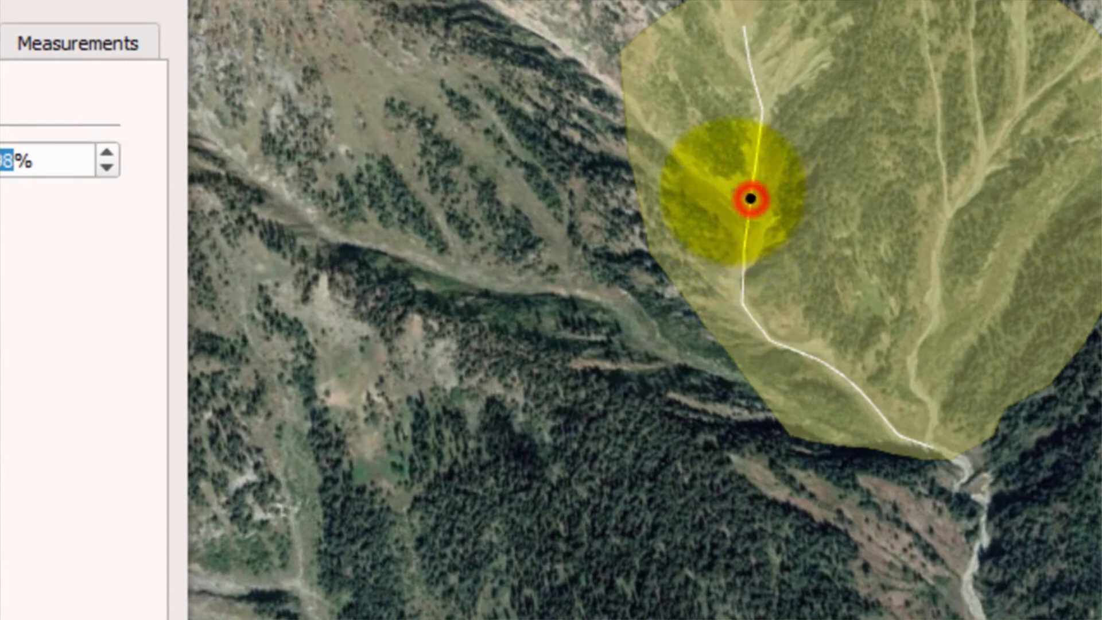
left_click(692, 179)
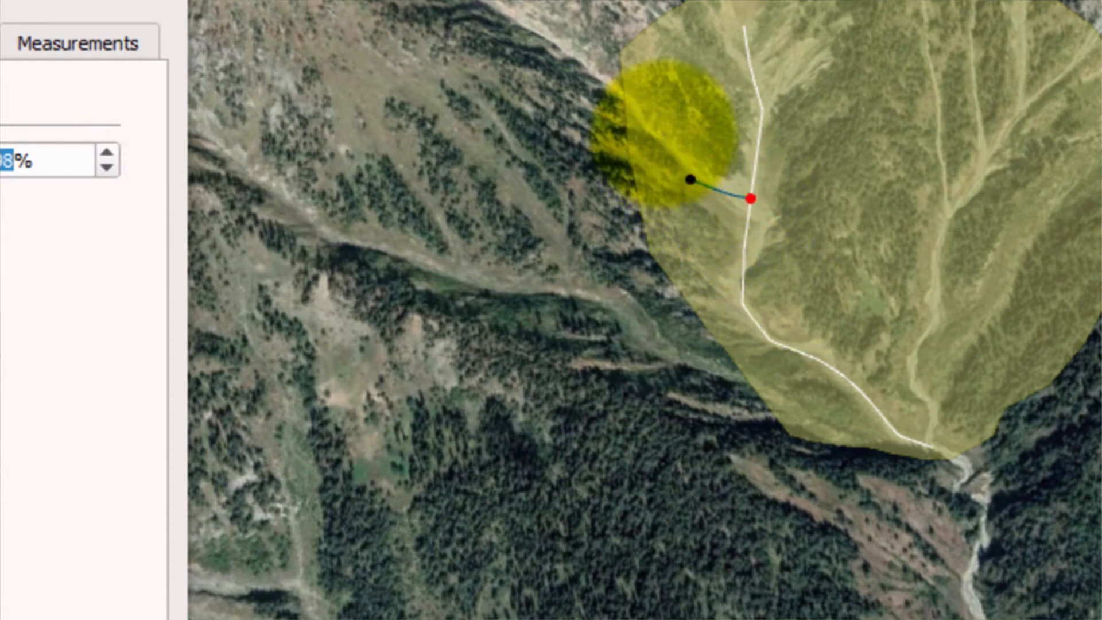
left_click(662, 129)
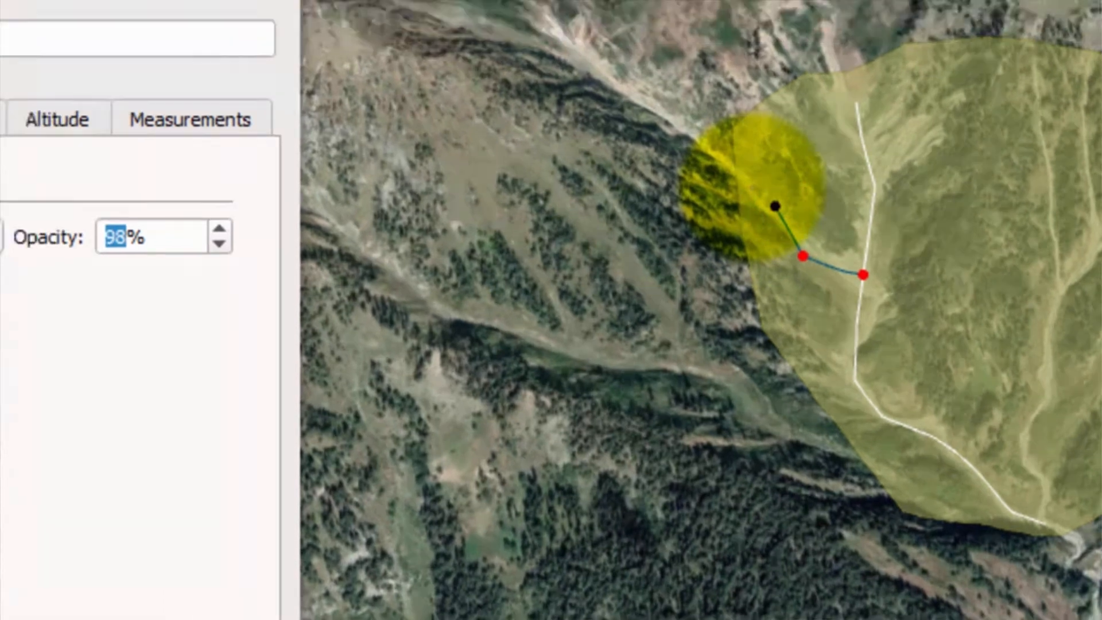
left_click(752, 187)
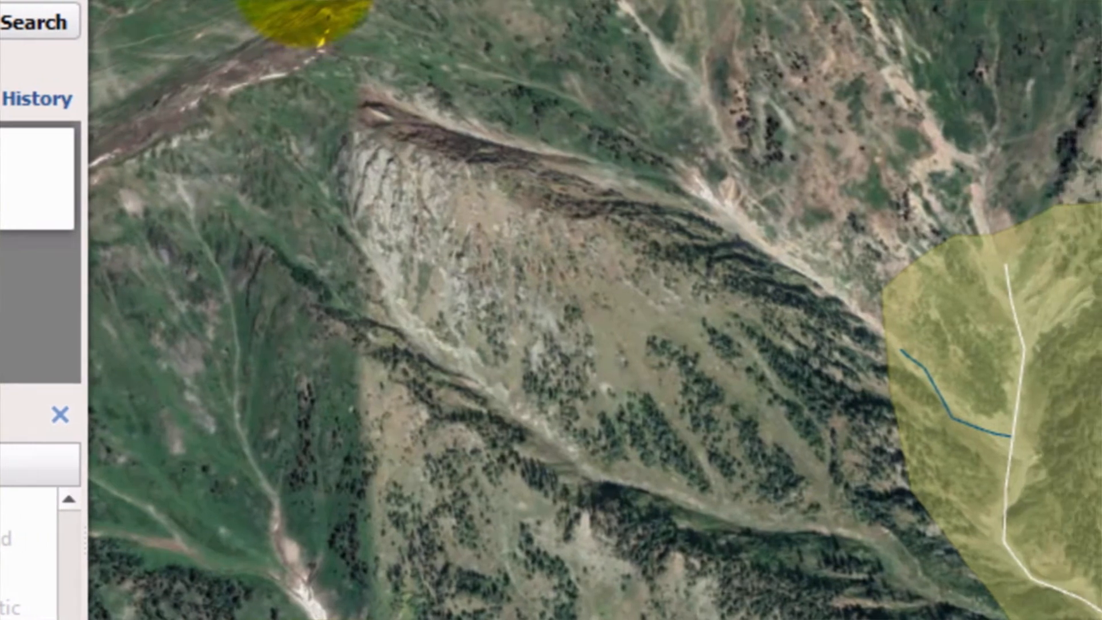
- Trace the eastern stream as a new dark blue path, from the outlet north to the fork and northeast to the watershed edge, and save it
left_click(394, 12)
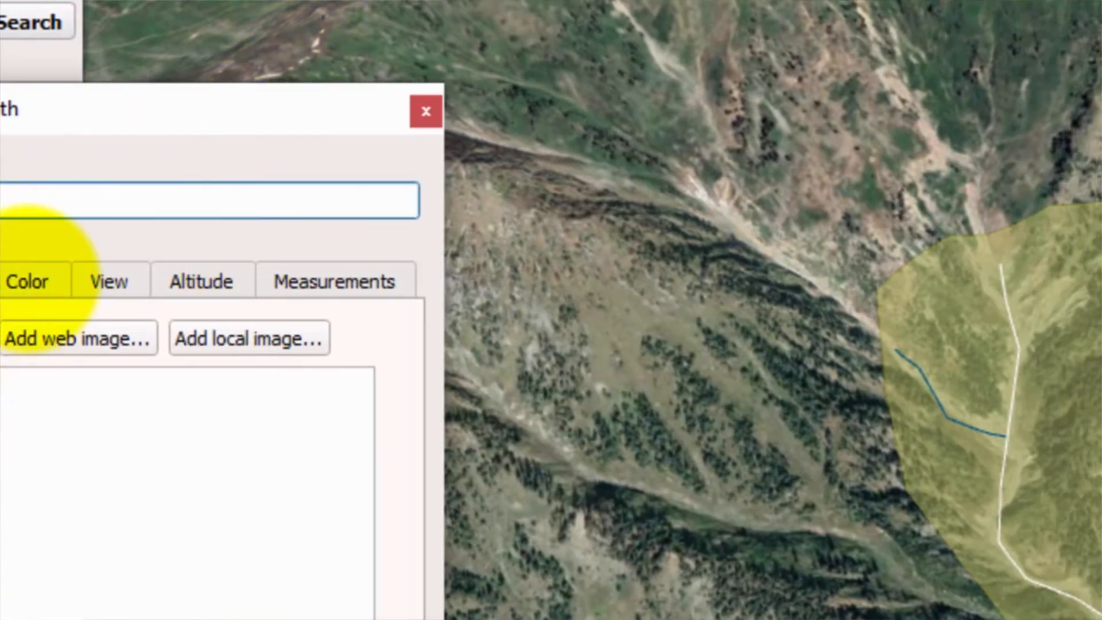
left_click(26, 278)
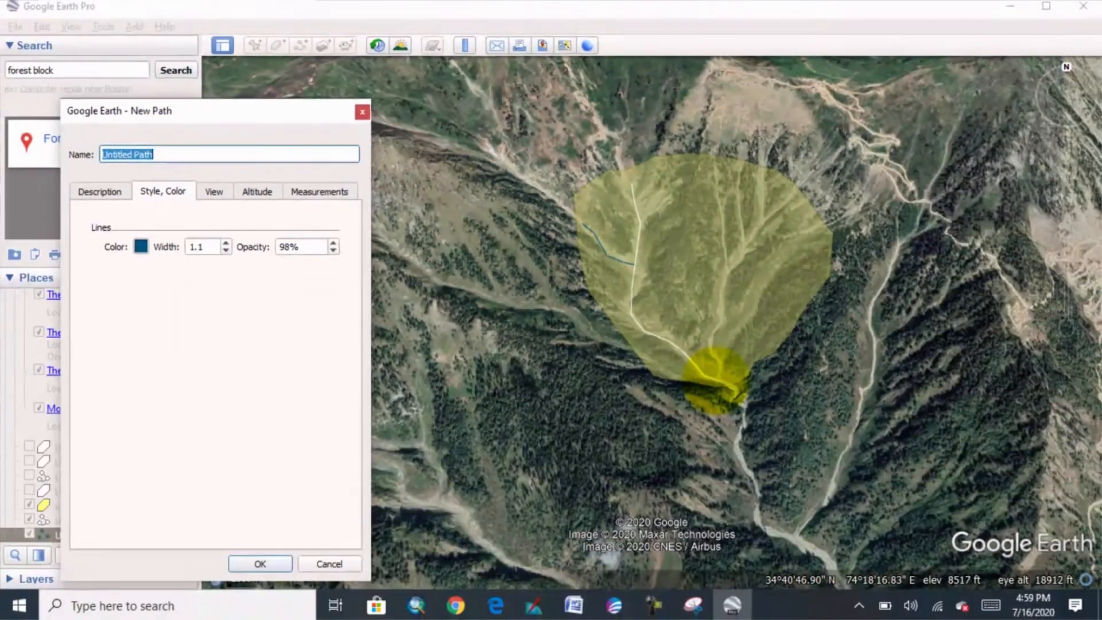
left_click(716, 379)
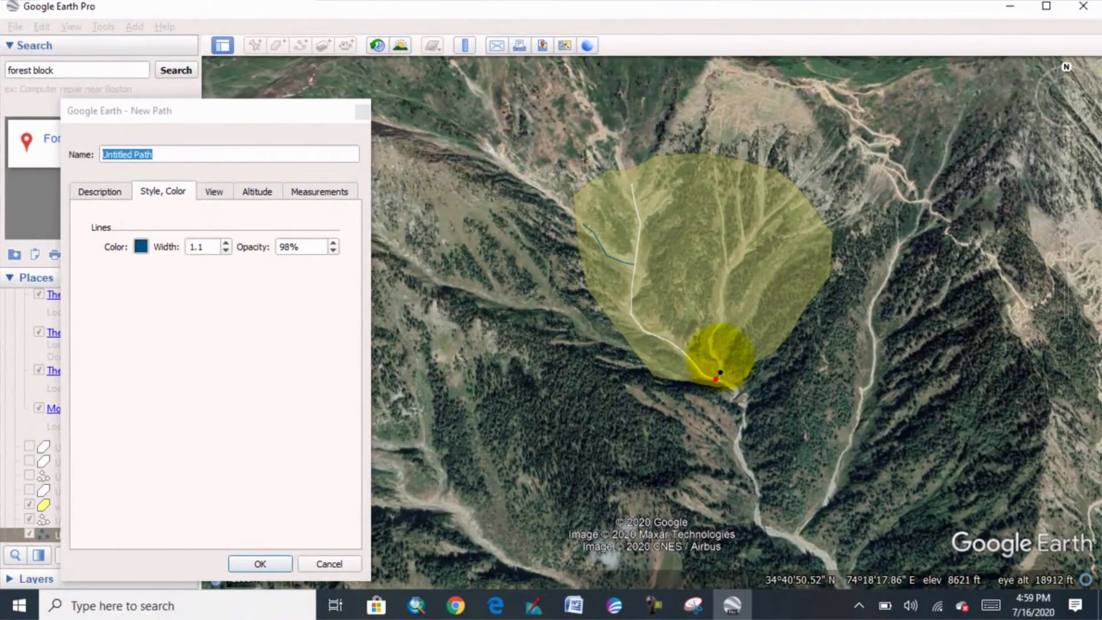
left_click(719, 357)
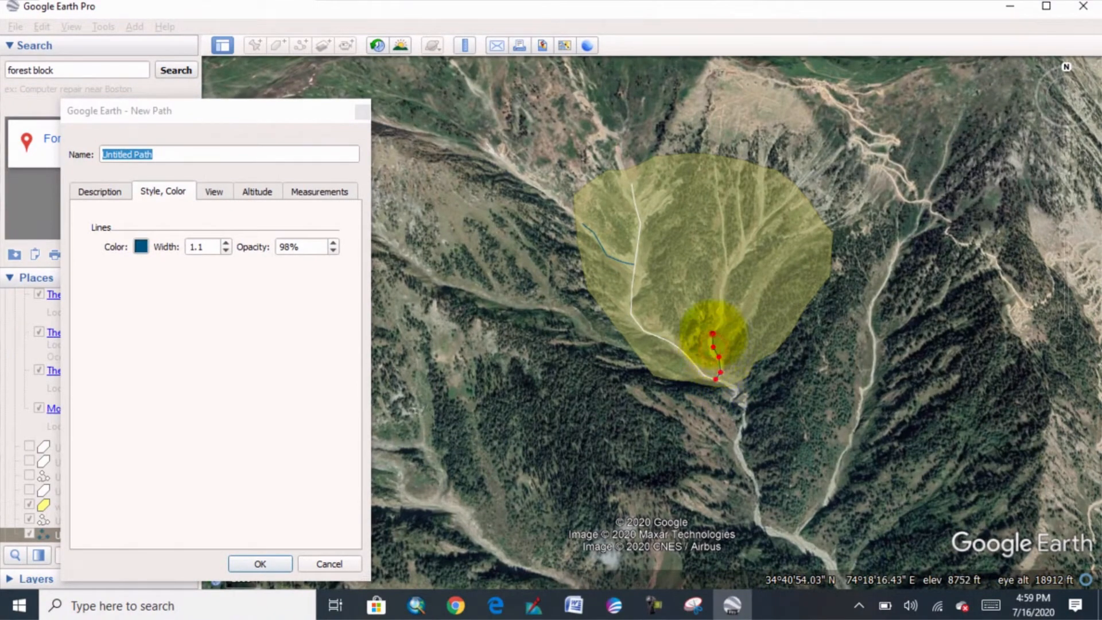
left_click(712, 333)
left_click(719, 311)
left_click(723, 288)
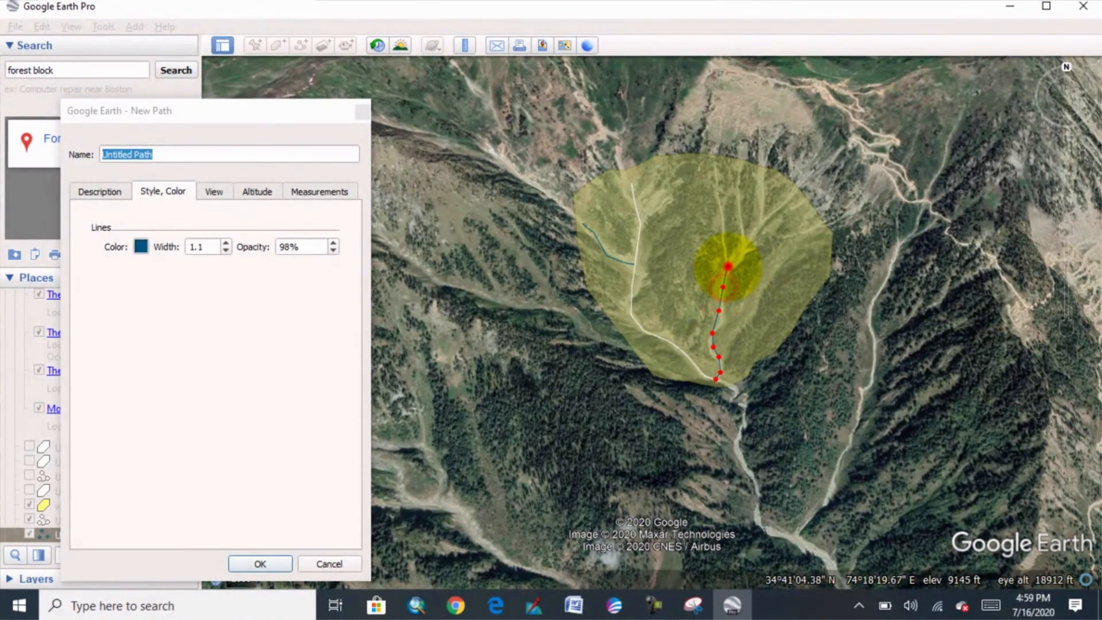
left_click(727, 265)
left_click(743, 254)
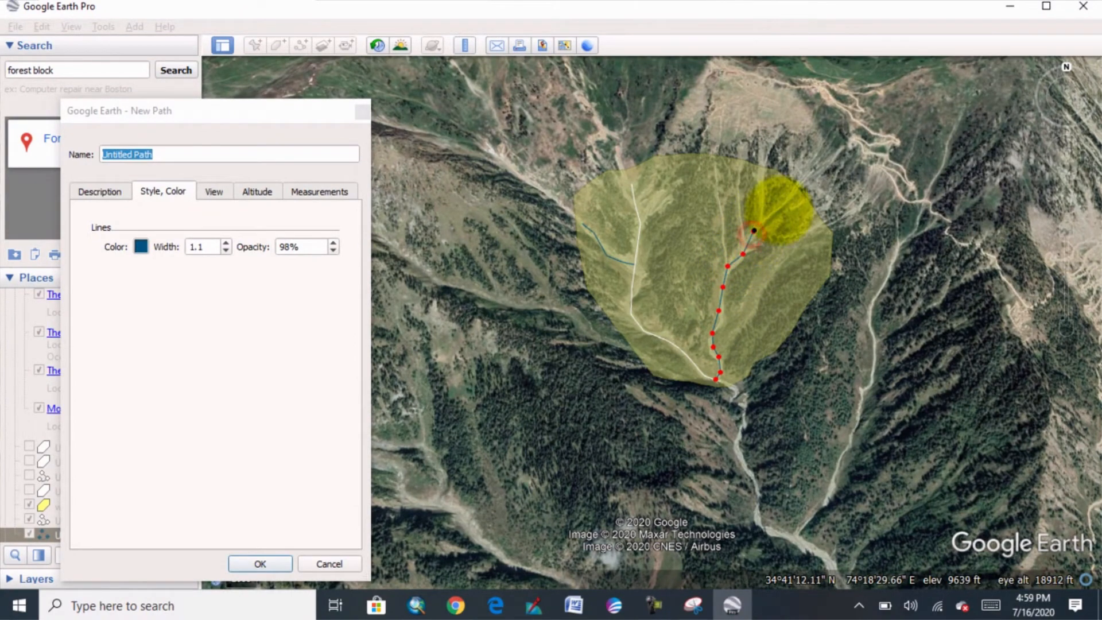
left_click(778, 209)
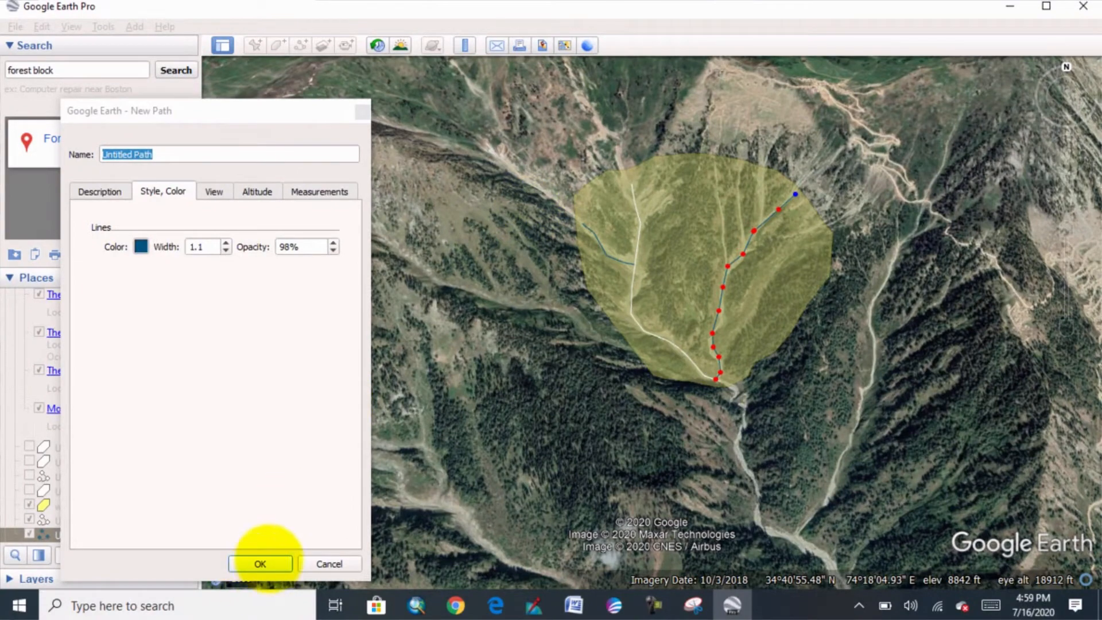
left_click(264, 563)
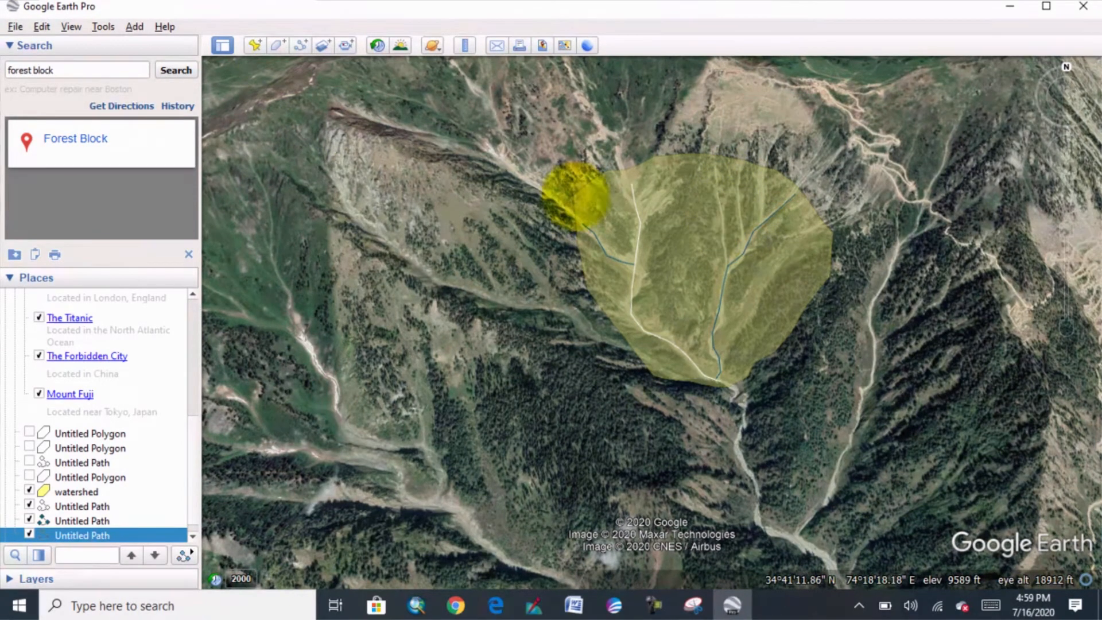
- Add a dark blue path along the tributary running north from the eastern stream's fork, shift its stray middle vertex onto the channel, and save it
left_click(306, 45)
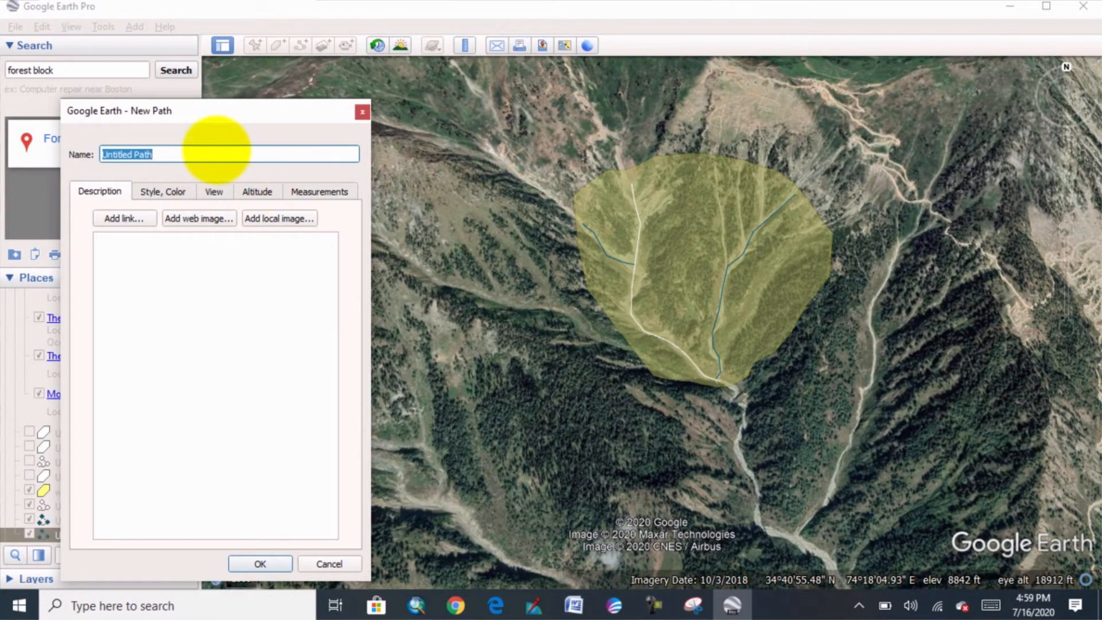
left_click(163, 191)
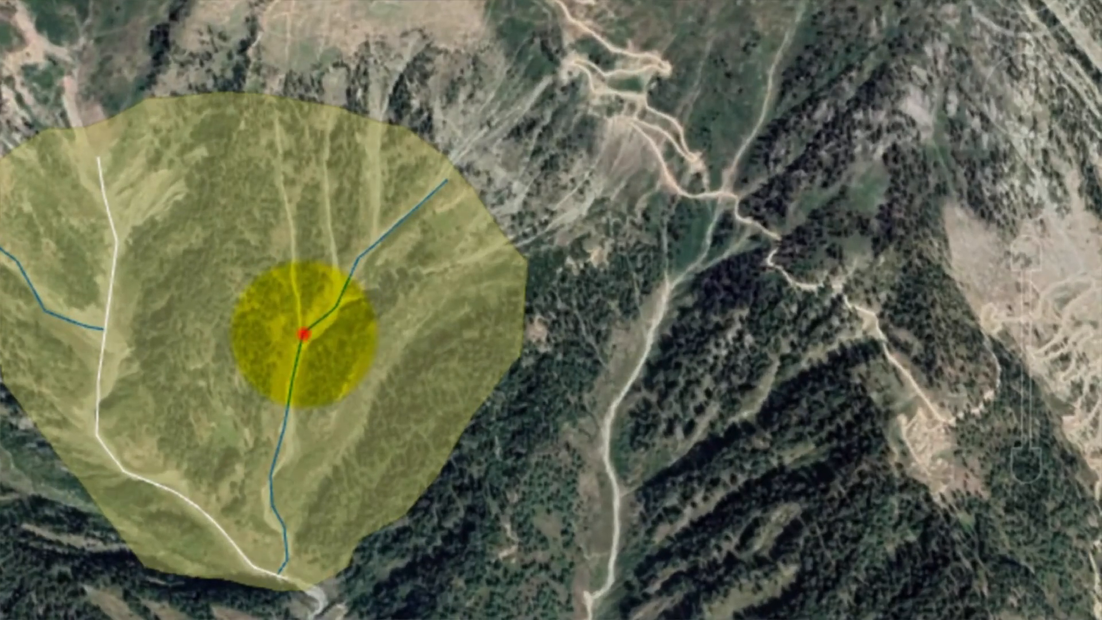
left_click(396, 318)
left_click(391, 273)
left_click(375, 240)
left_click(291, 189)
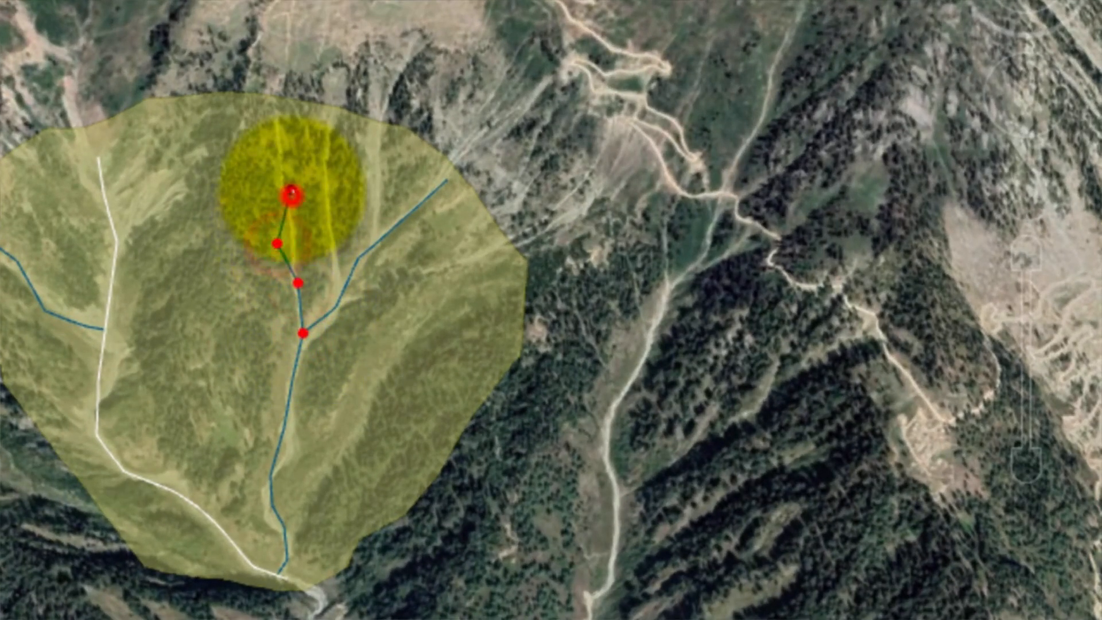
left_click(272, 131)
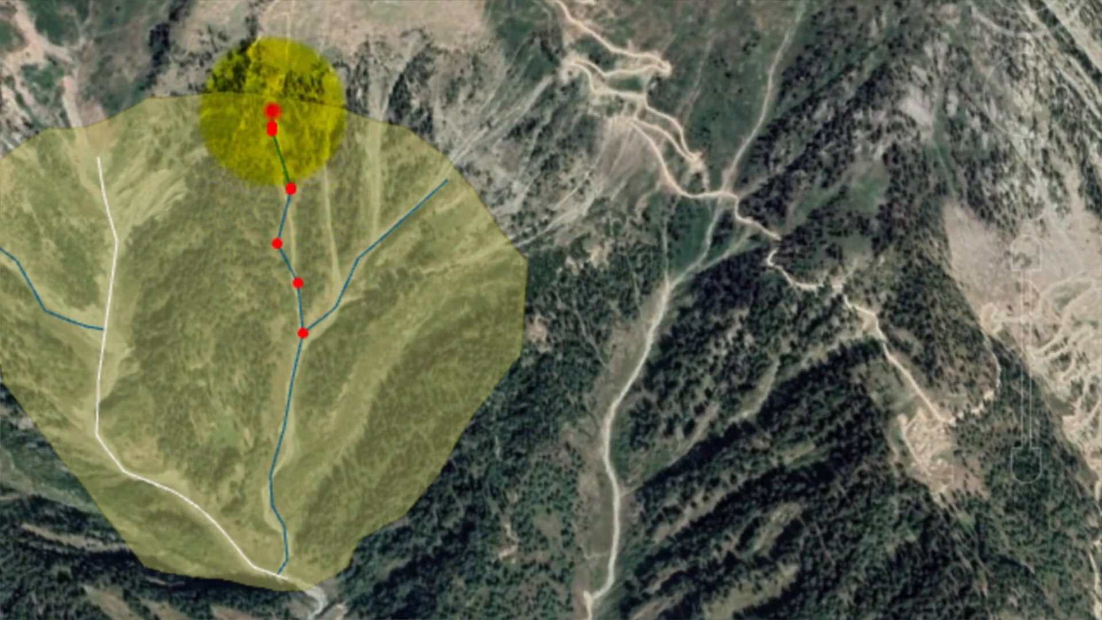
left_click(272, 110)
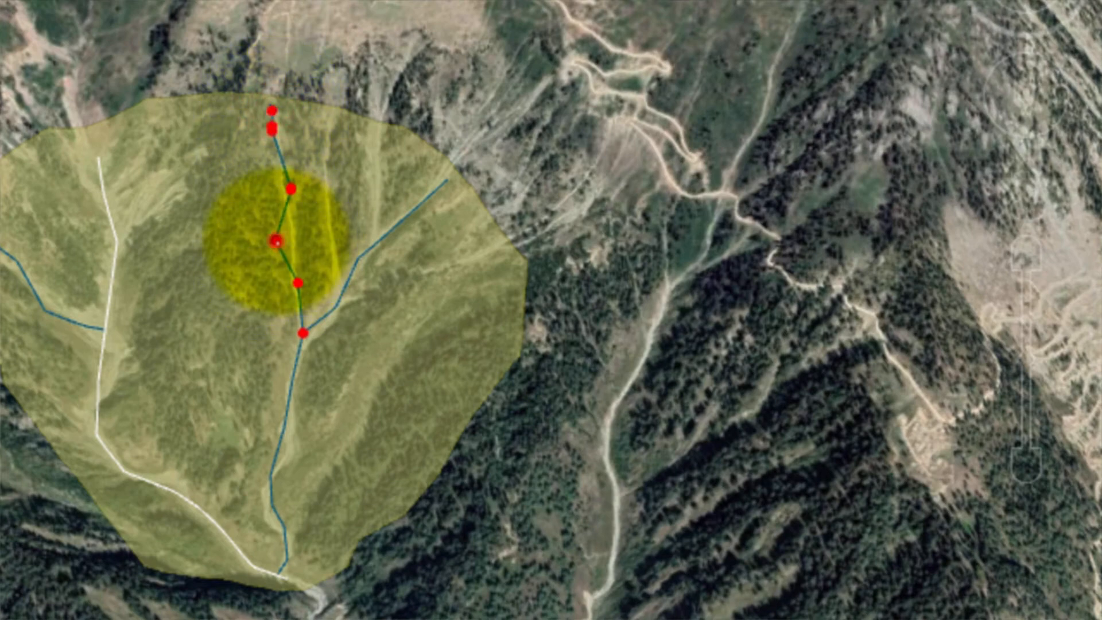
left_click_drag(276, 241, 296, 240)
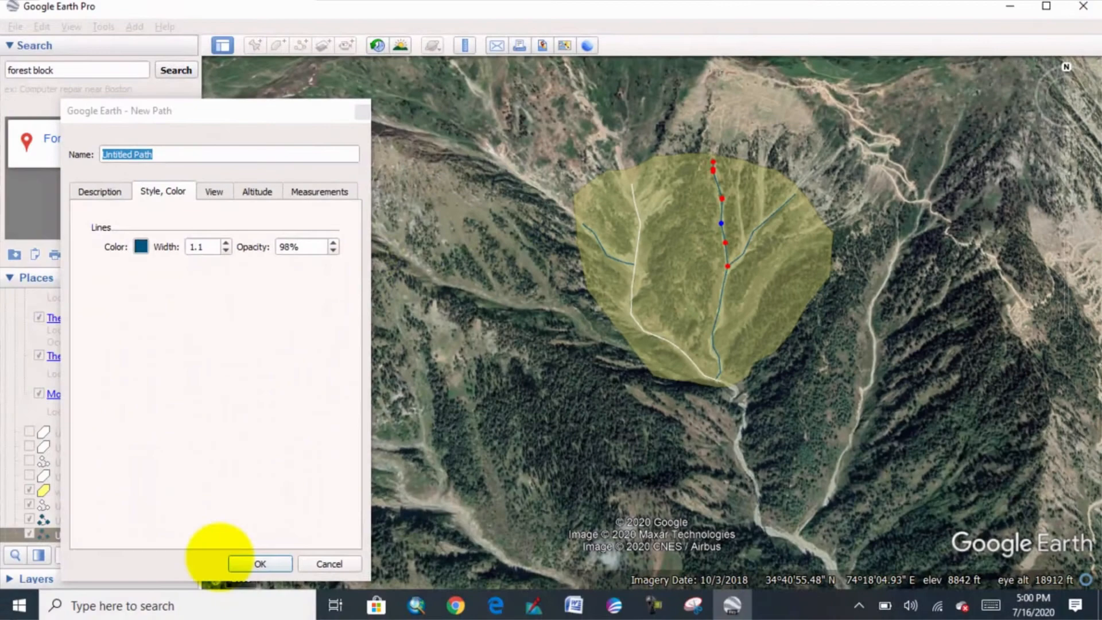
left_click(243, 561)
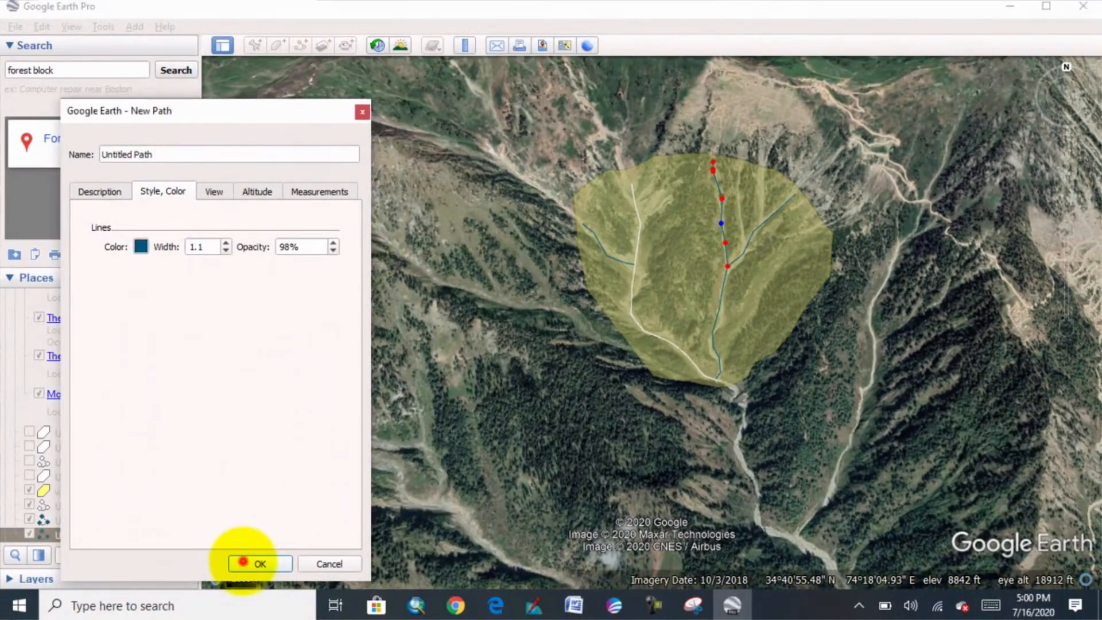
- Add a path along the tributary running north from the lower part of the northeast branch to the watershed edge, and save it
left_click(302, 47)
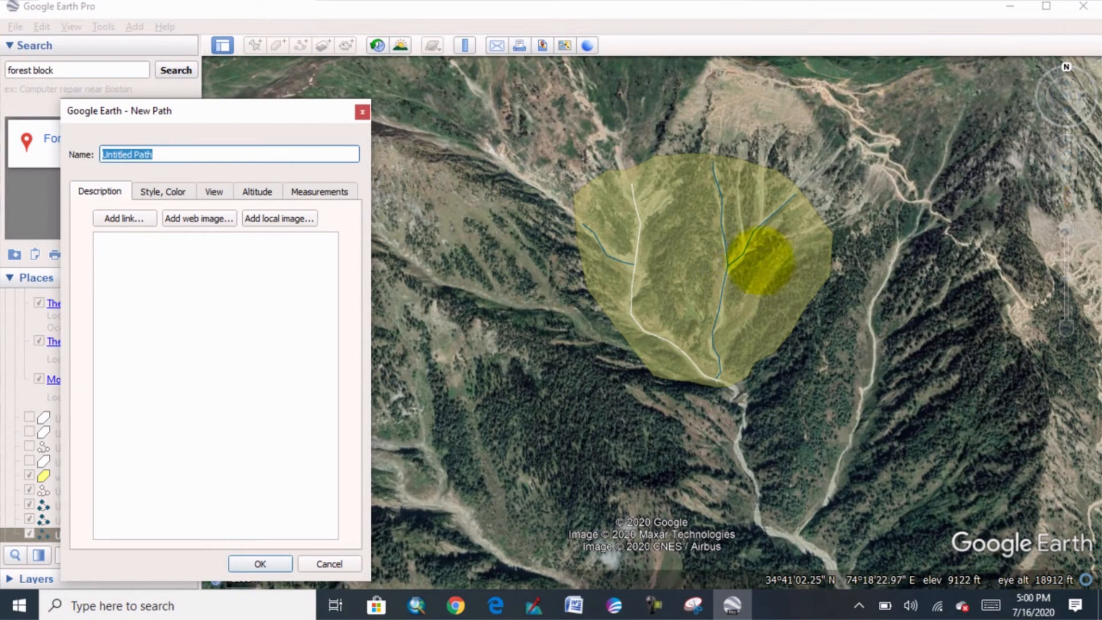
left_click(748, 241)
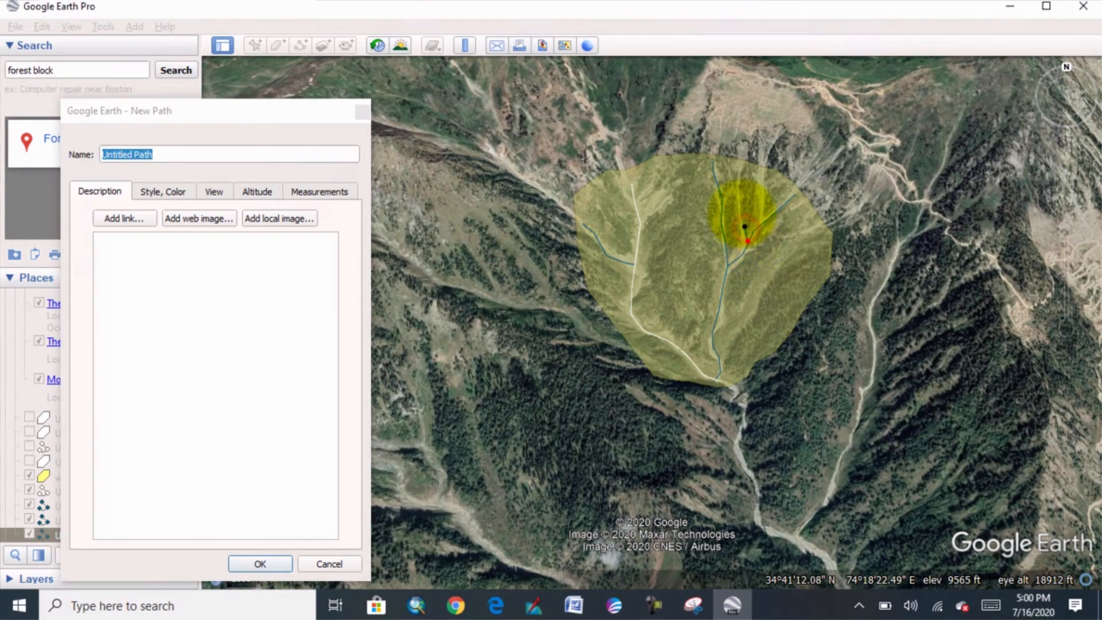
left_click(742, 213)
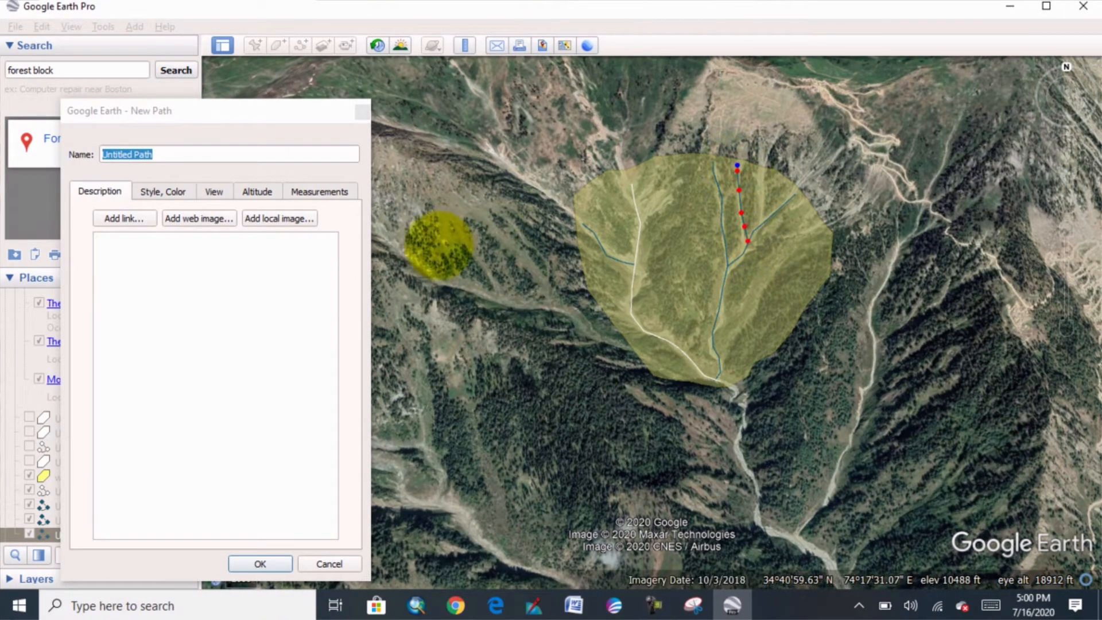
left_click(260, 564)
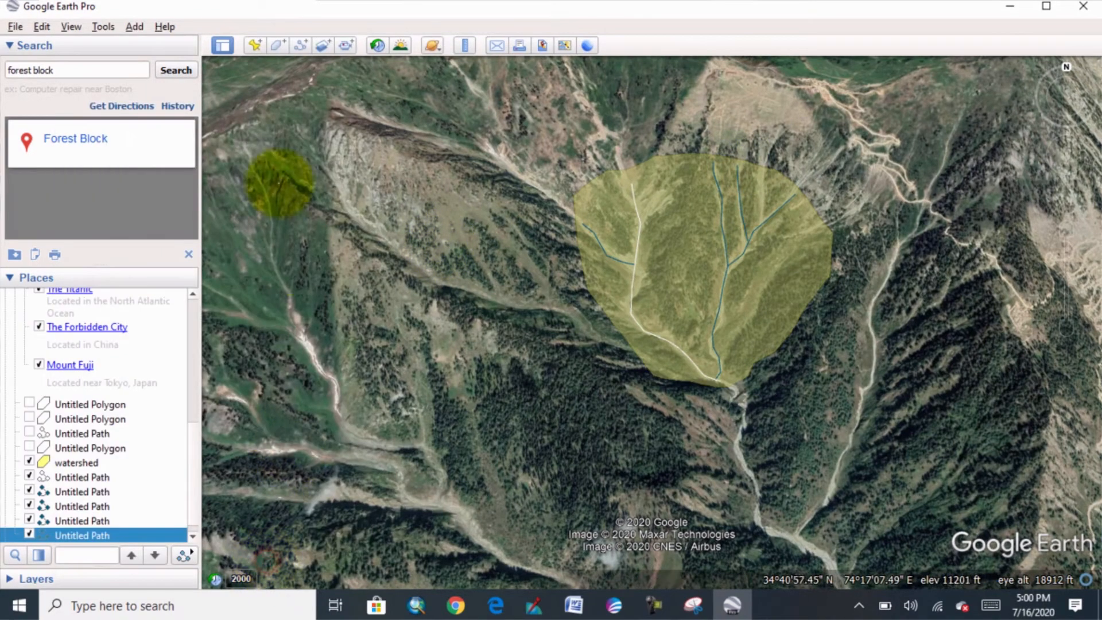
- Add a path along the short tributary running east from the northeast branch toward the watershed's eastern edge, and save it
left_click(300, 46)
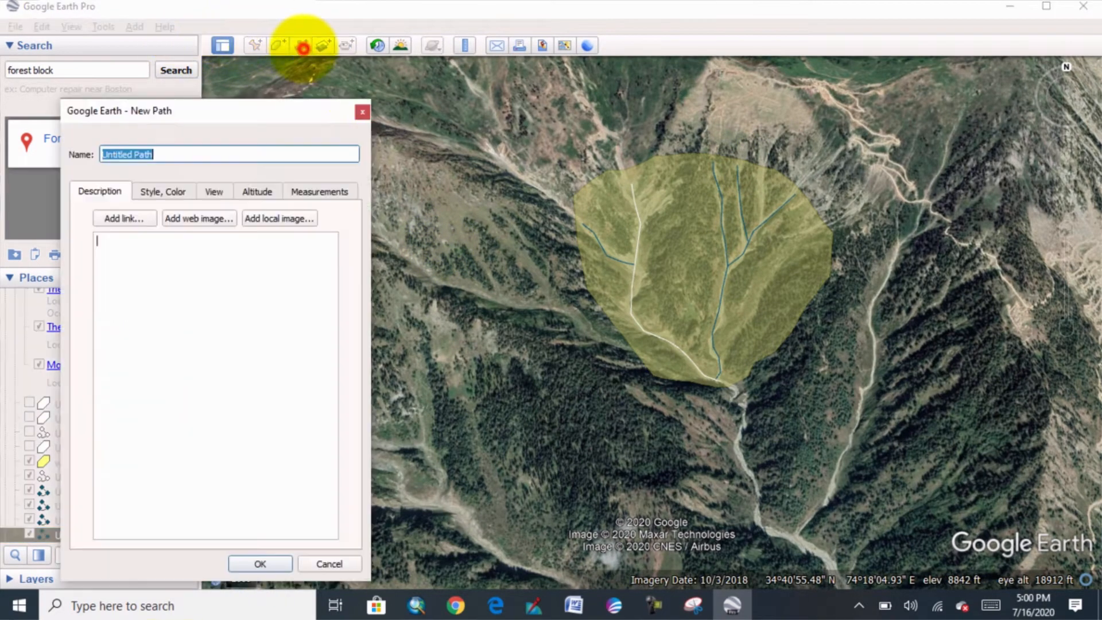
left_click(764, 226)
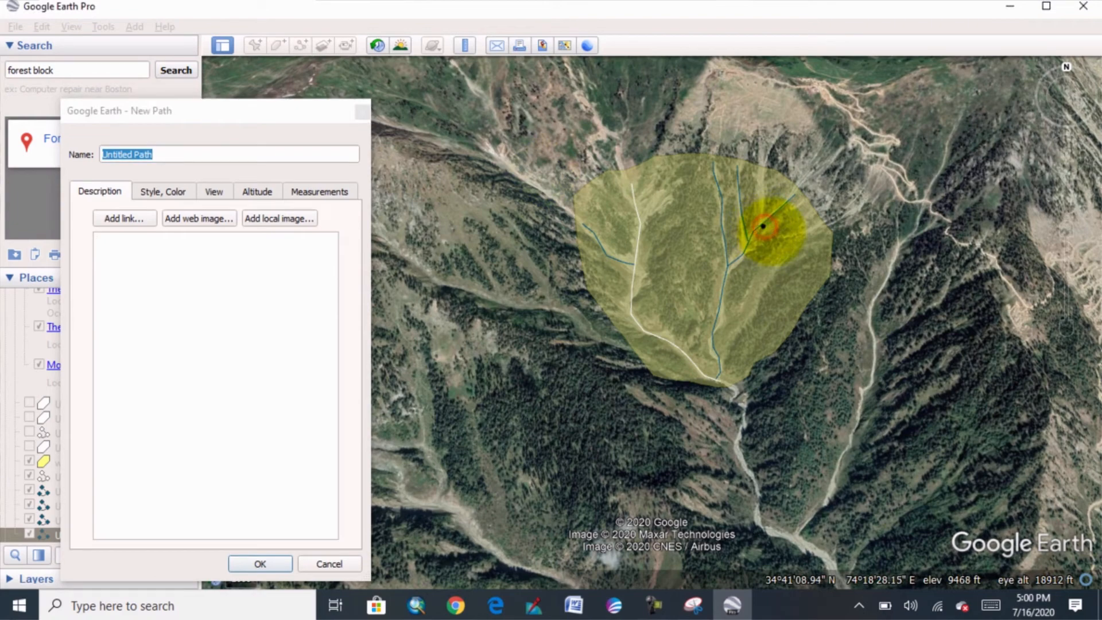
left_click(771, 232)
left_click(784, 236)
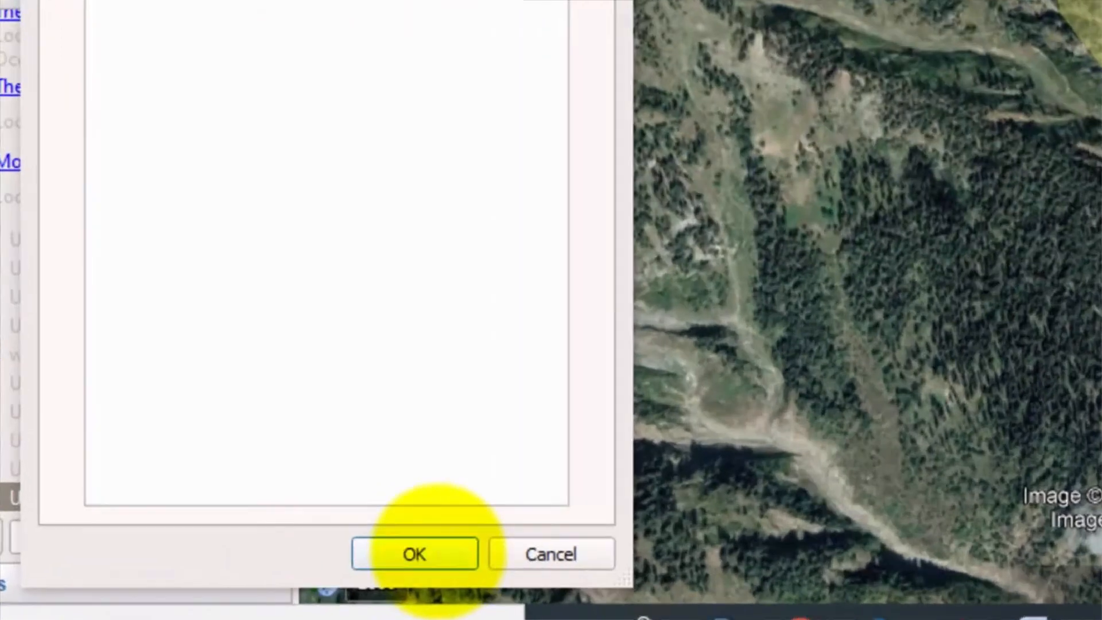
left_click(264, 564)
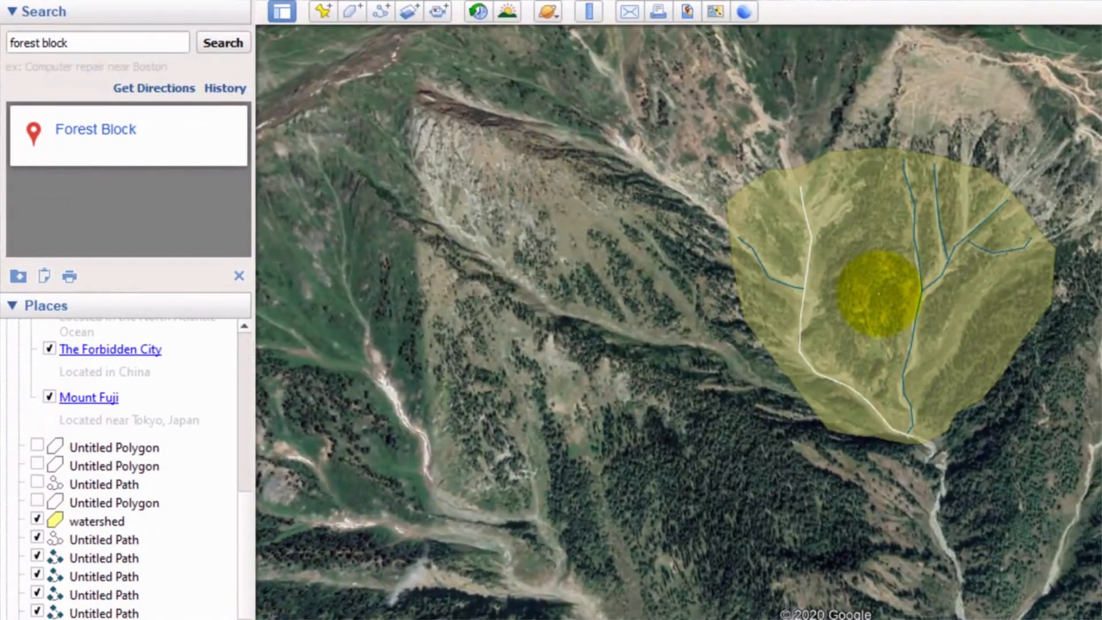
- Open the watershed polygon's properties and review its style, view and altitude settings and its perimeter and area measurements
right_click(877, 290)
left_click(935, 480)
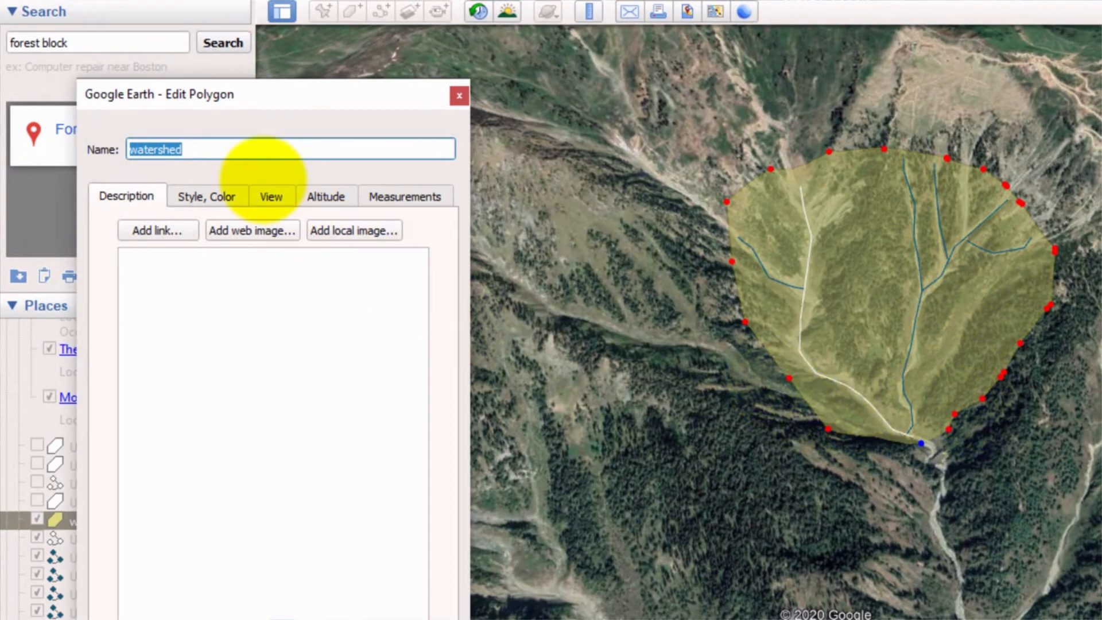
left_click_drag(275, 94, 458, 16)
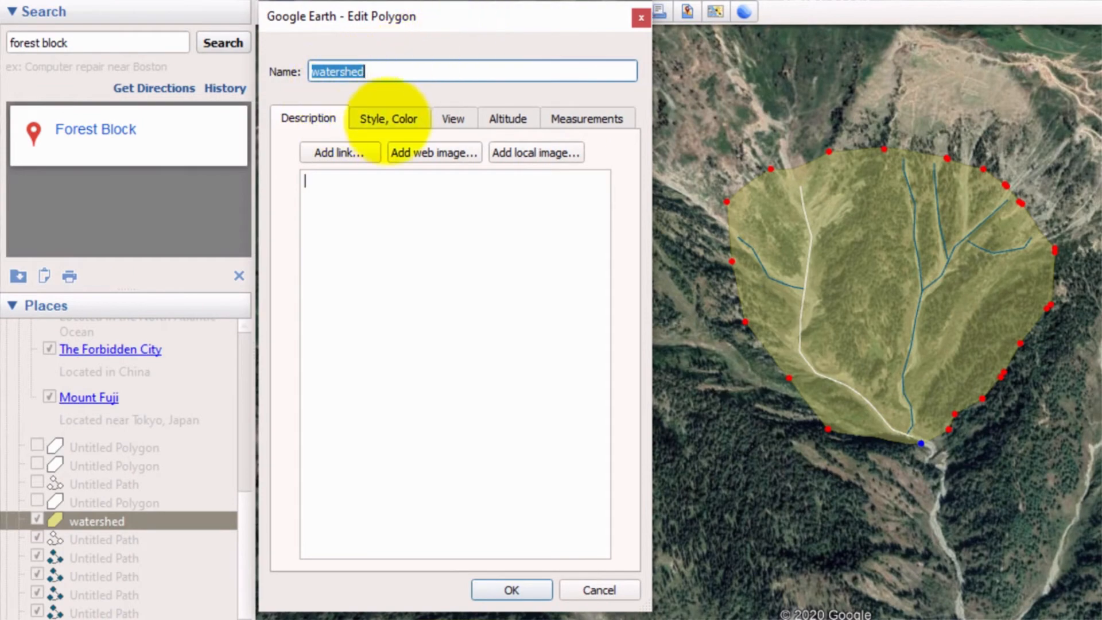
left_click(387, 118)
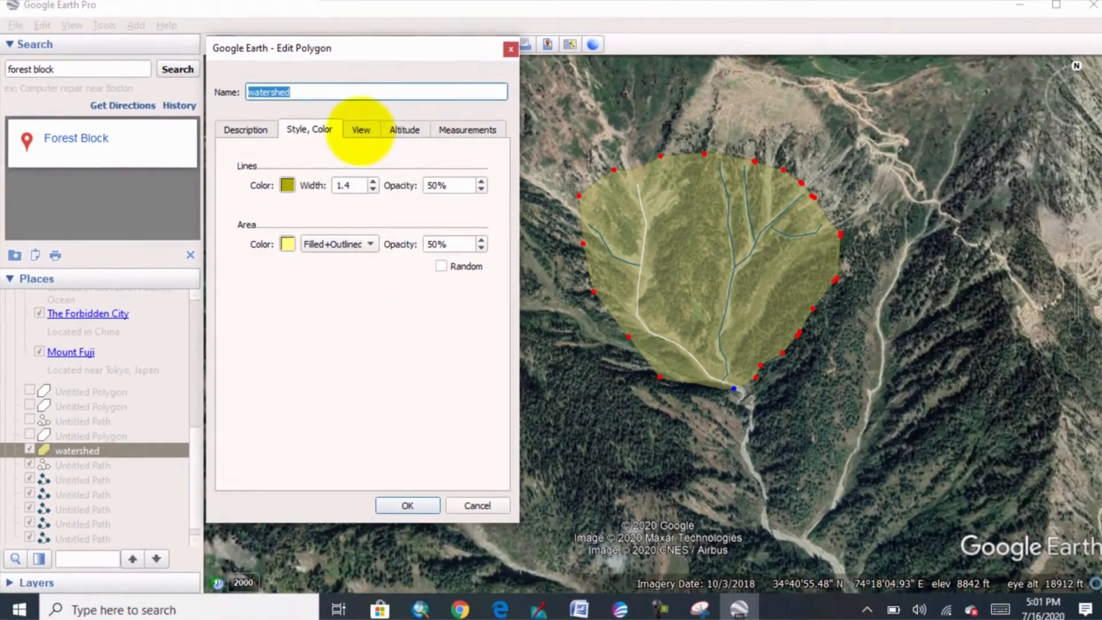
left_click(361, 130)
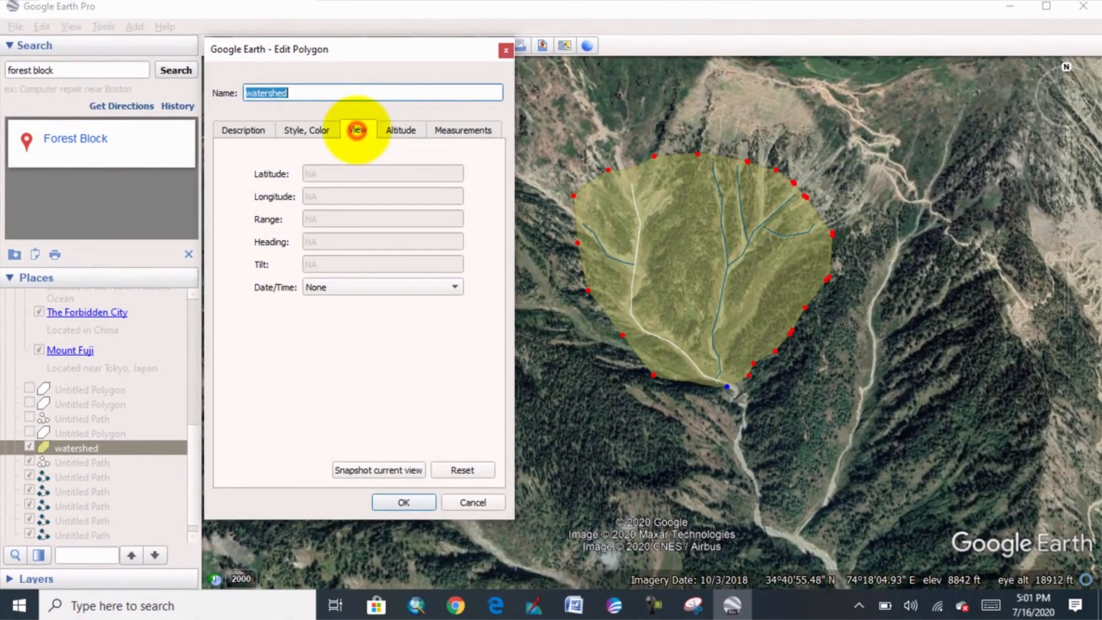
left_click(392, 128)
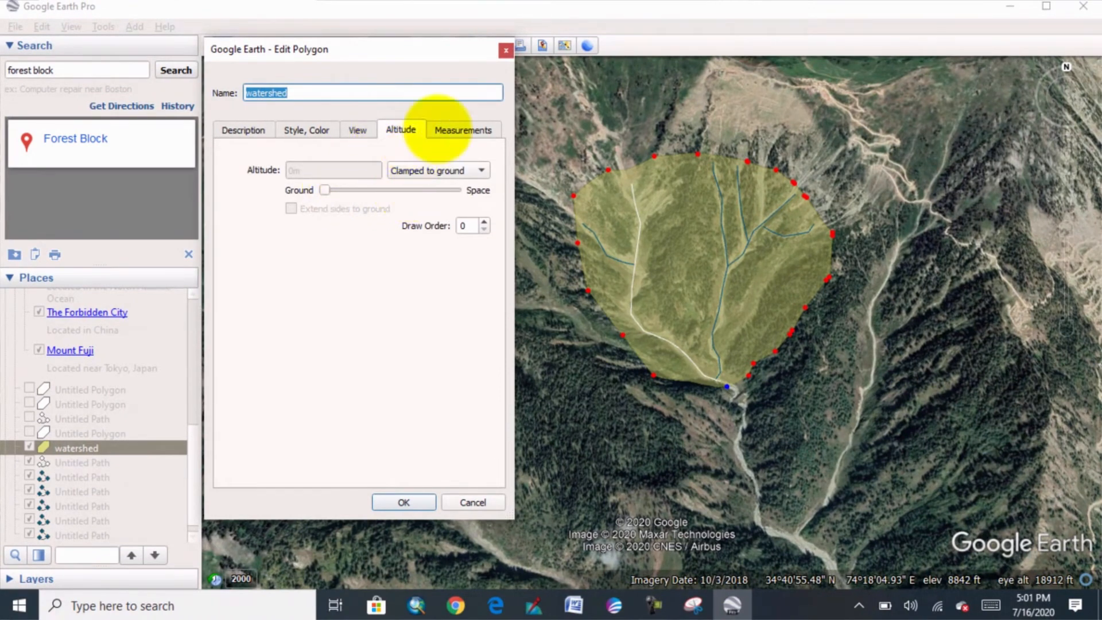
left_click(460, 130)
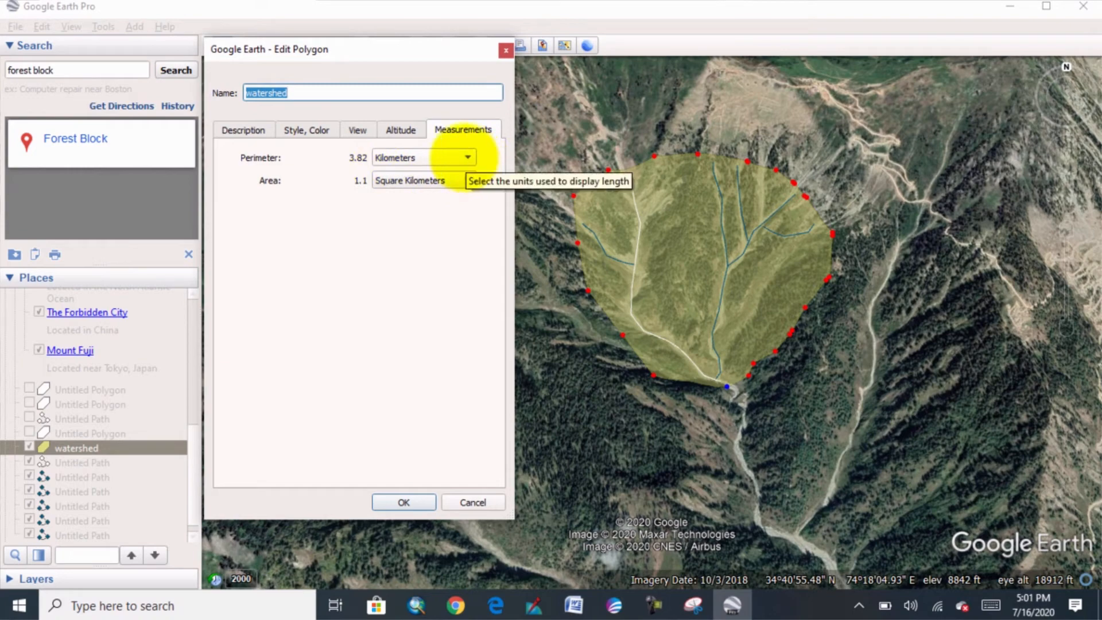
- Display the watershed's perimeter in miles and its area in square miles
left_click(466, 157)
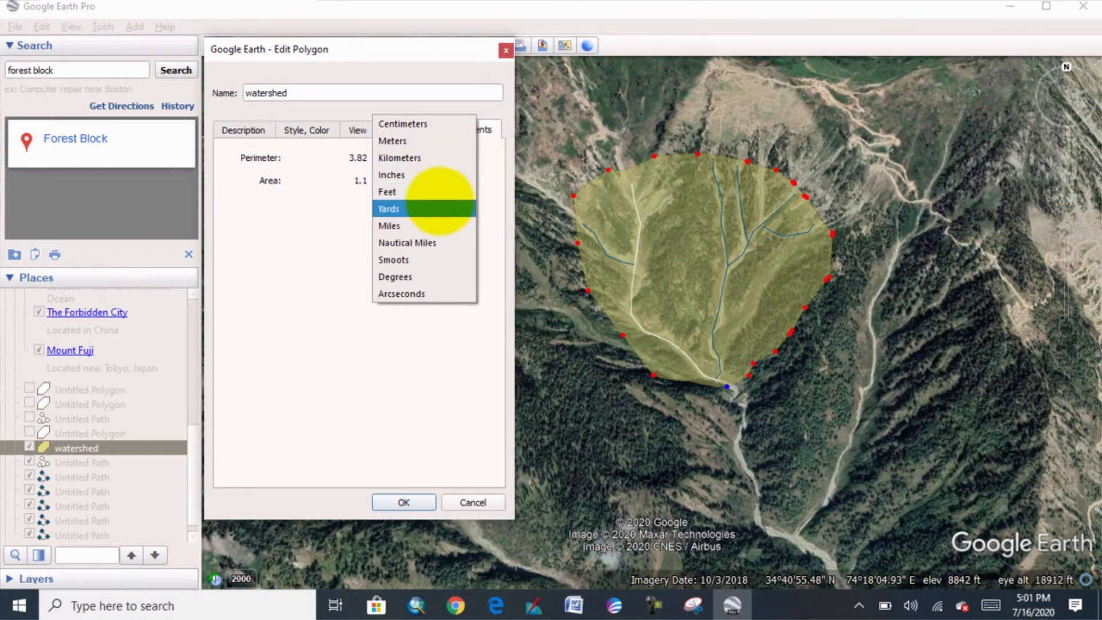
left_click(433, 225)
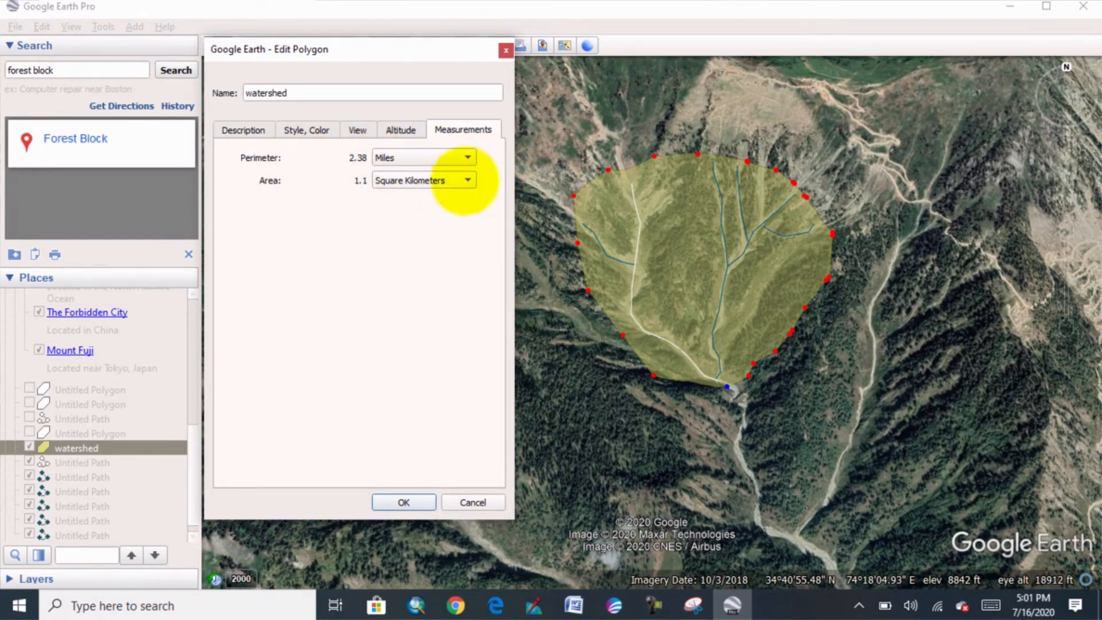
left_click(467, 179)
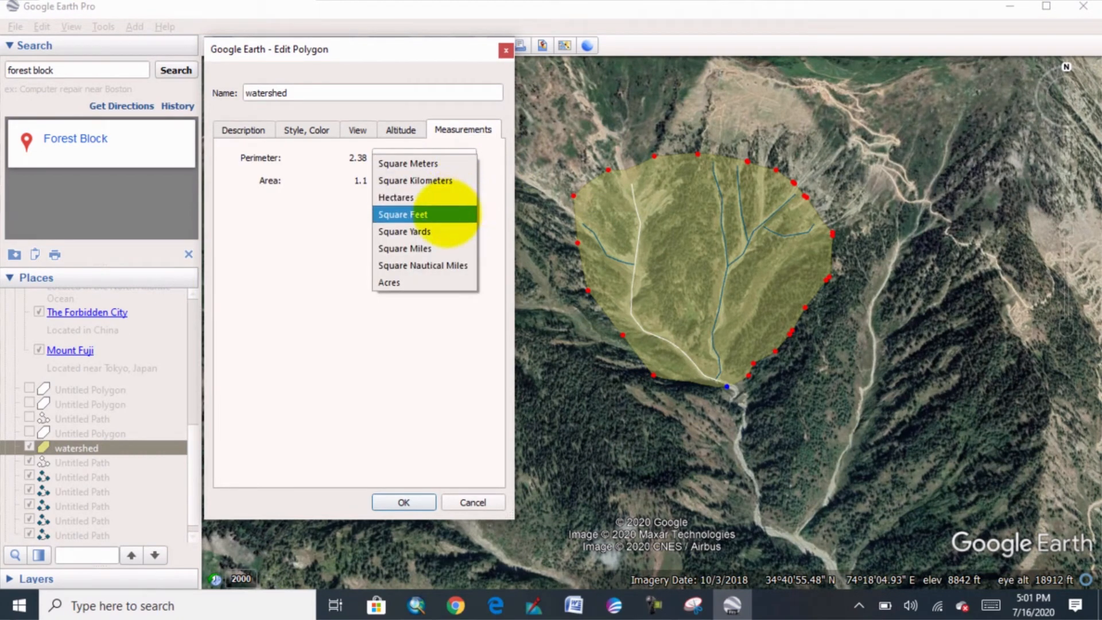
left_click(425, 248)
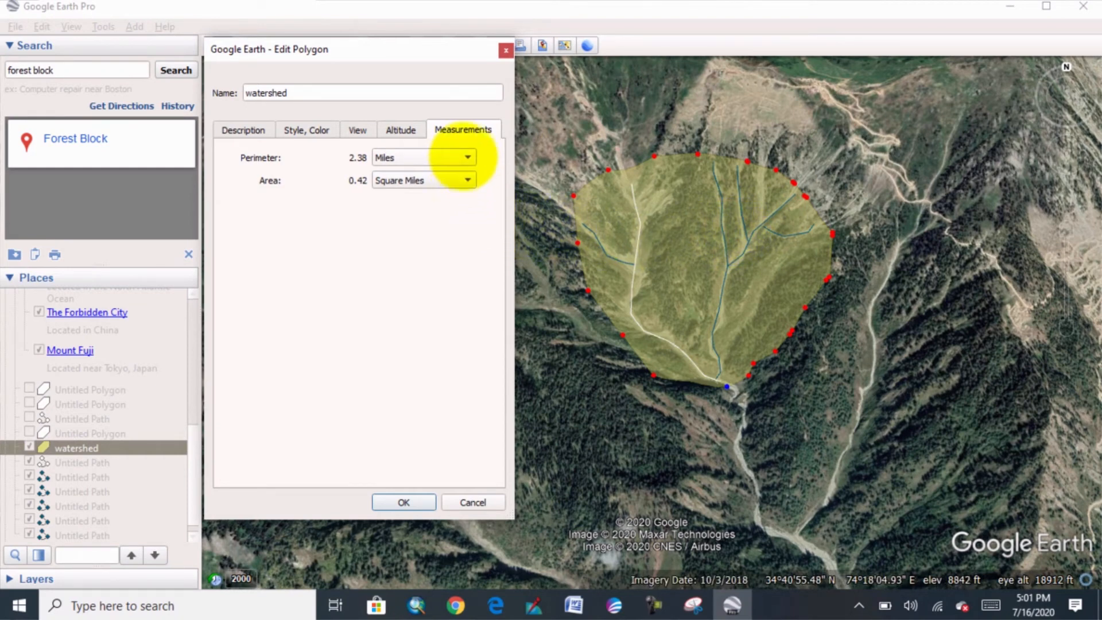
- Display the watershed's perimeter in kilometers and its area in square kilometers, and accept the polygon's properties
left_click(466, 157)
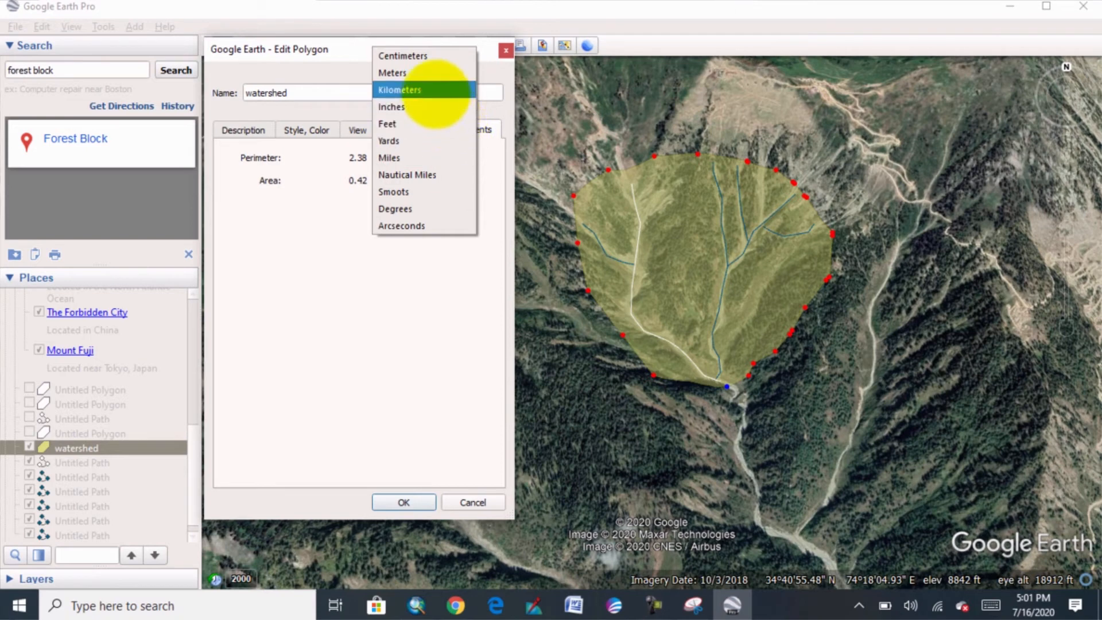
left_click(435, 90)
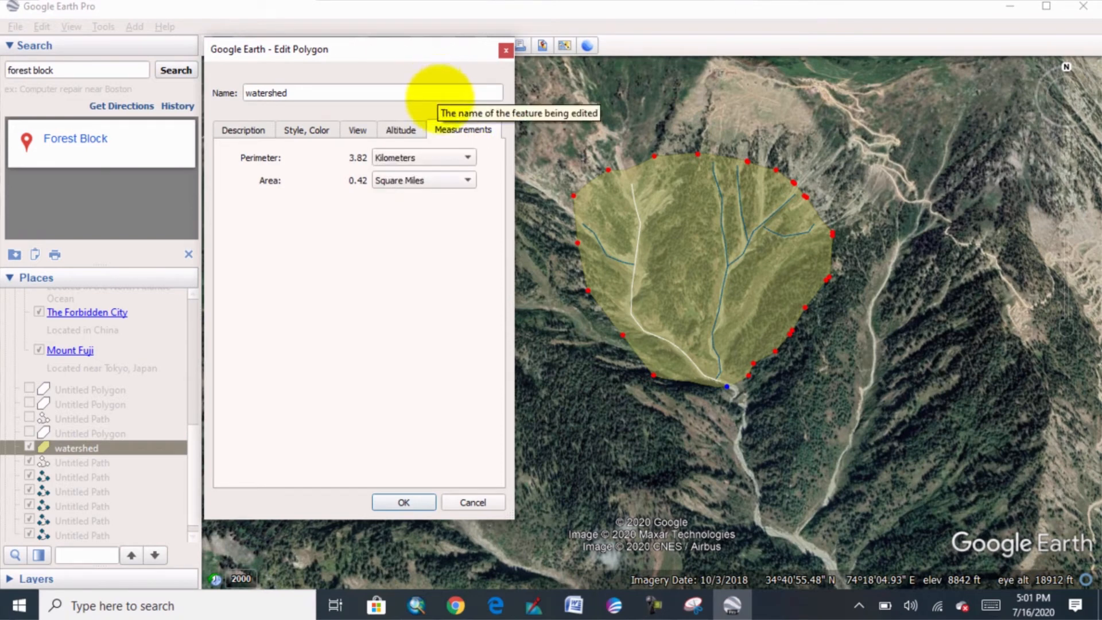
left_click(468, 157)
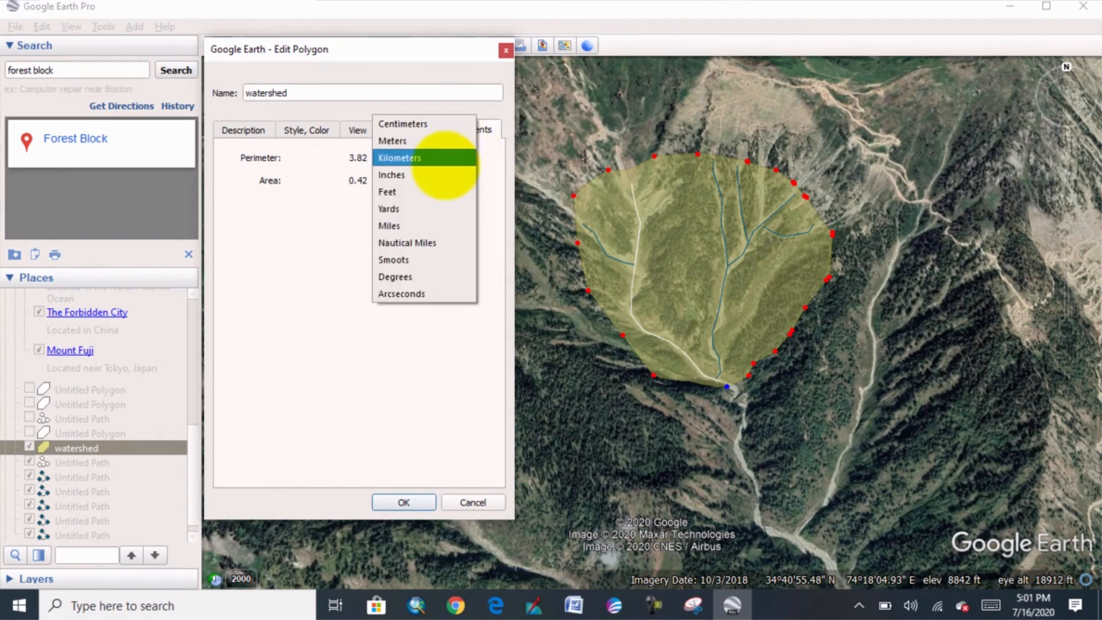
left_click(446, 160)
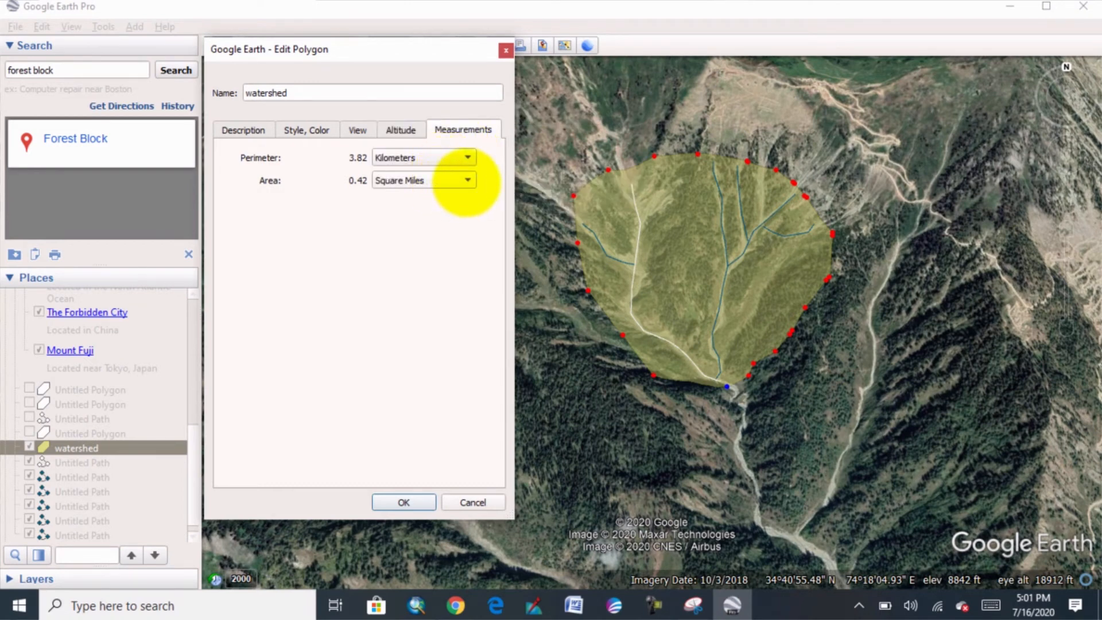
left_click(466, 182)
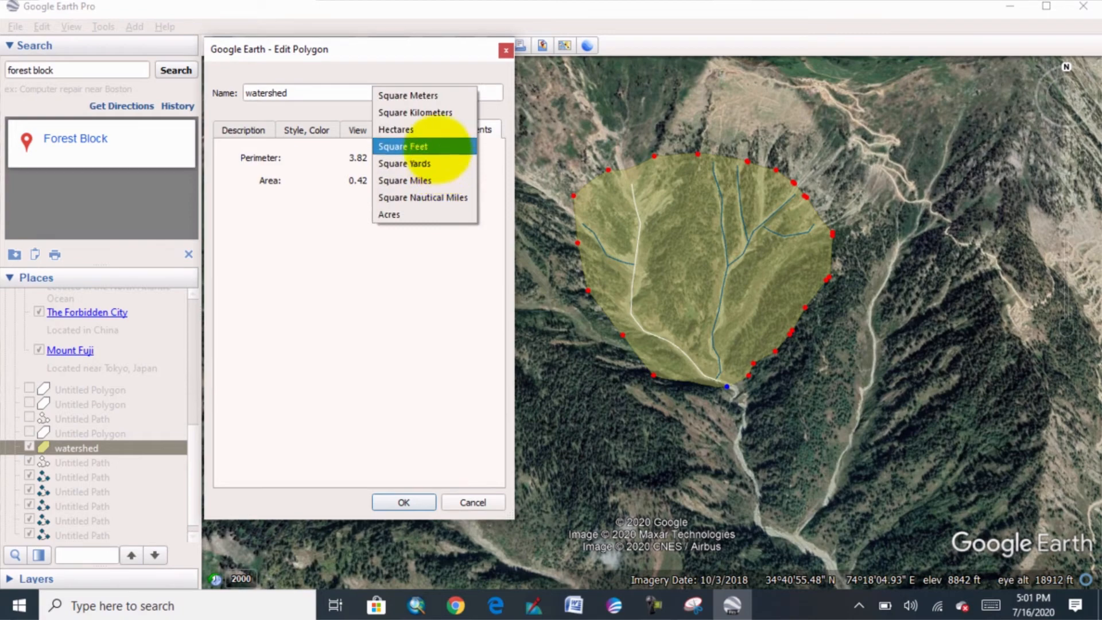
left_click(432, 113)
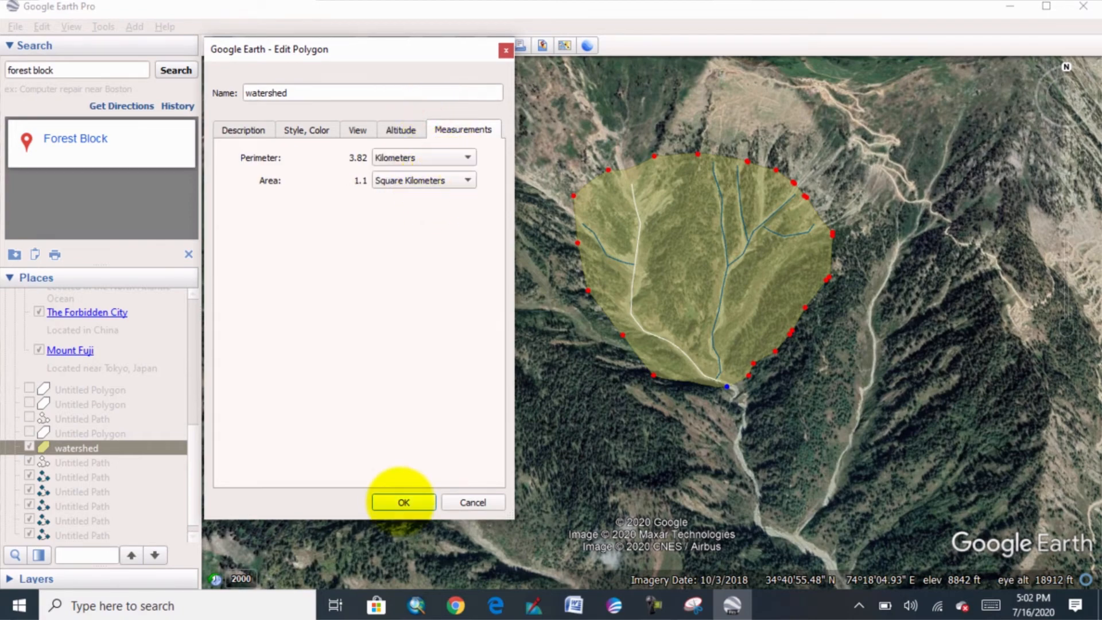
left_click(404, 503)
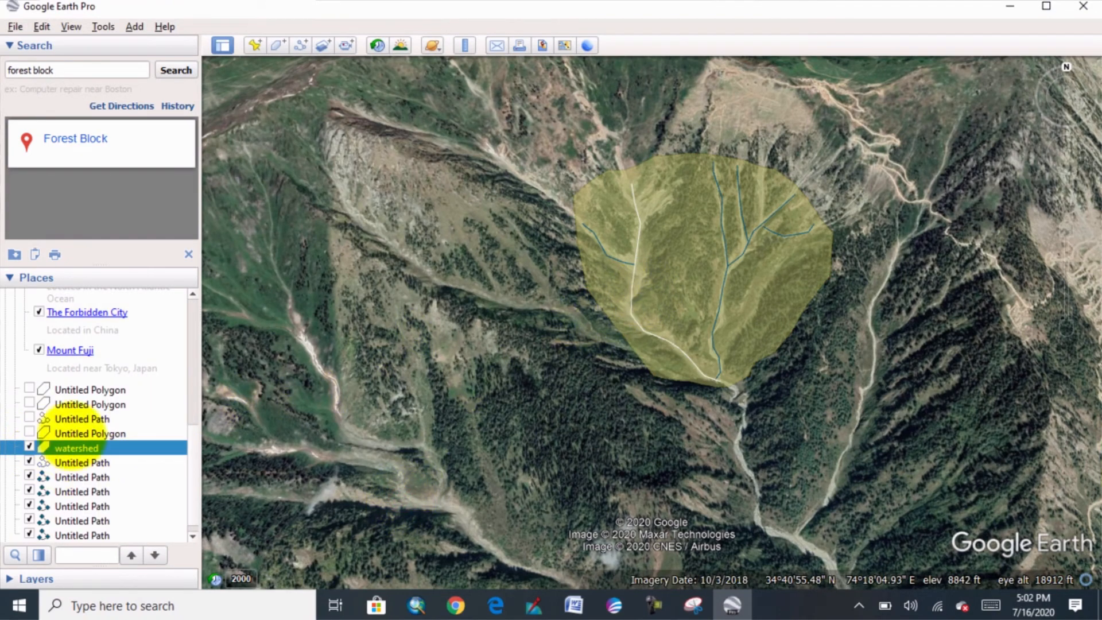
- Hide the white stream path, the western tributary and the eastern stream path on the map
scroll(192, 362, "up", 3)
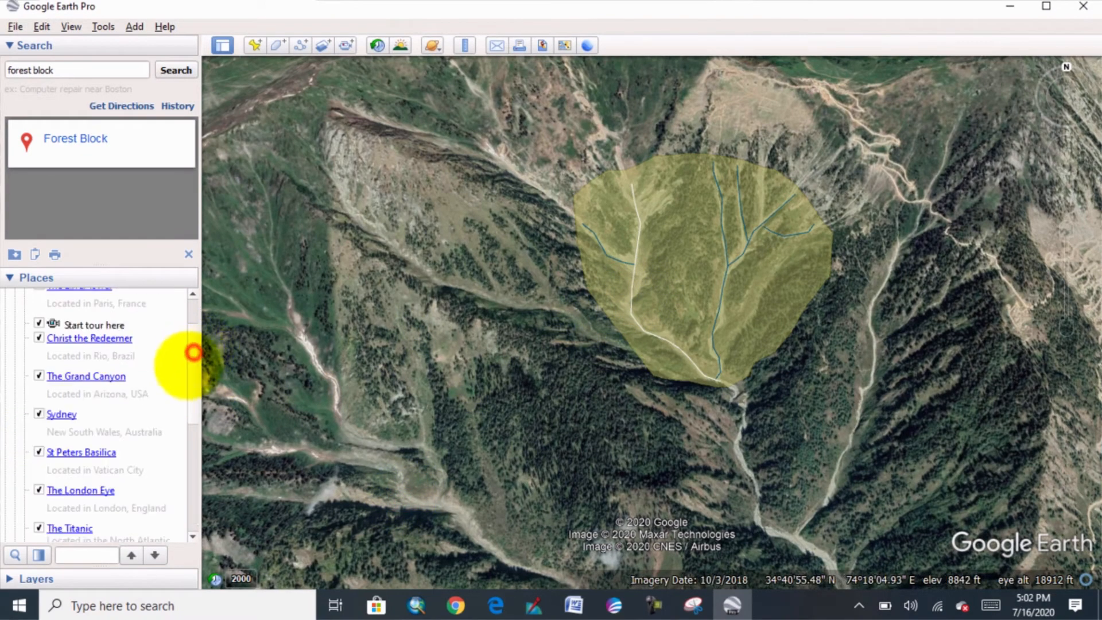
left_click_drag(192, 352, 184, 492)
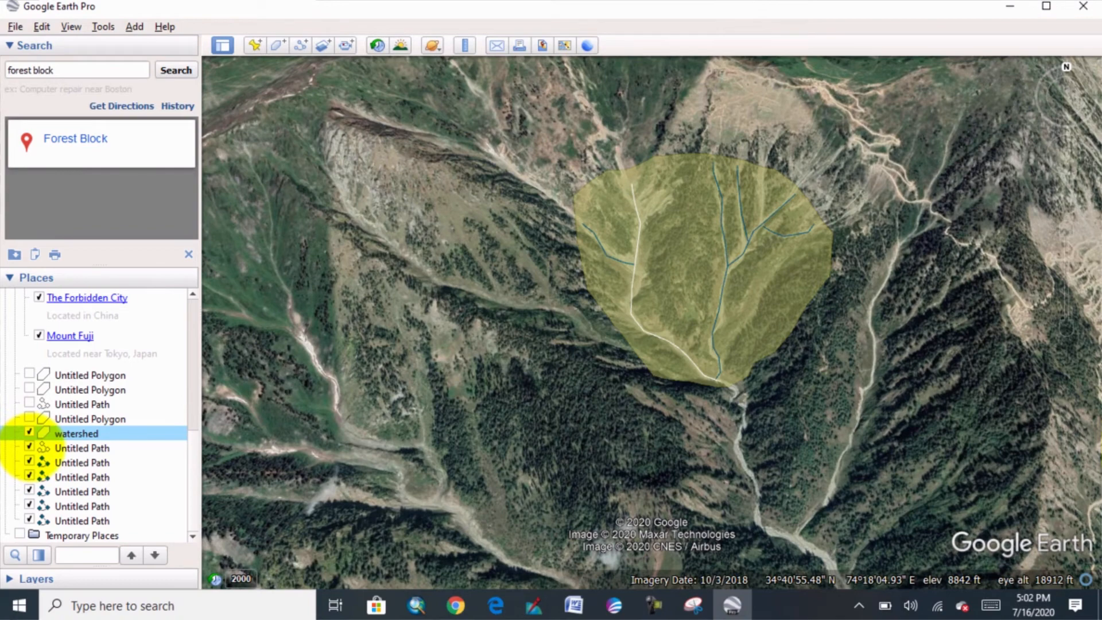
left_click(28, 446)
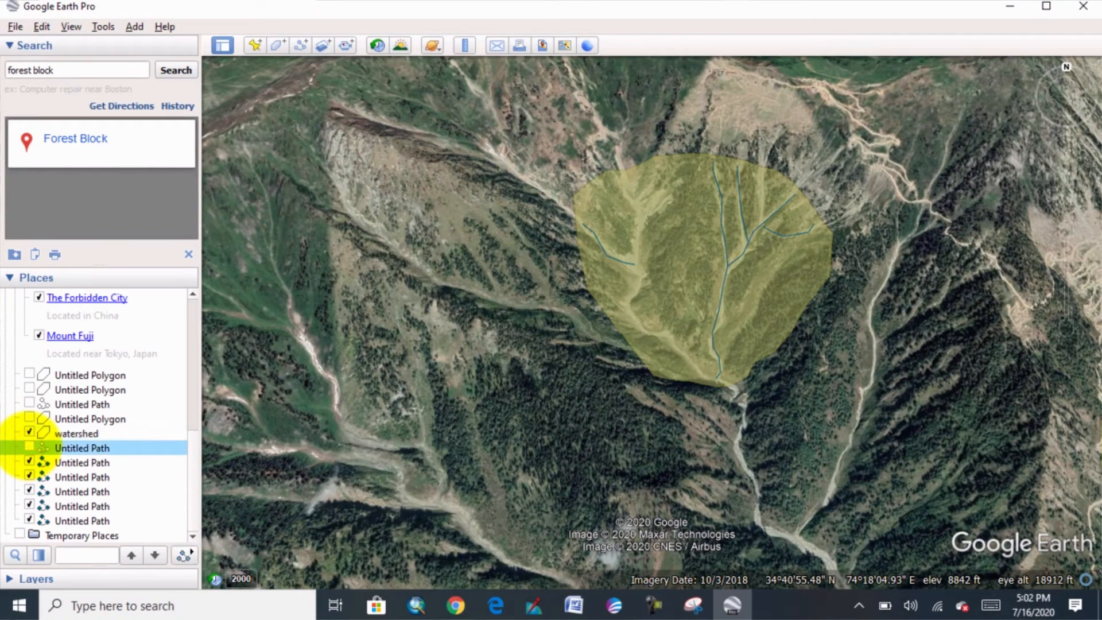
left_click(29, 461)
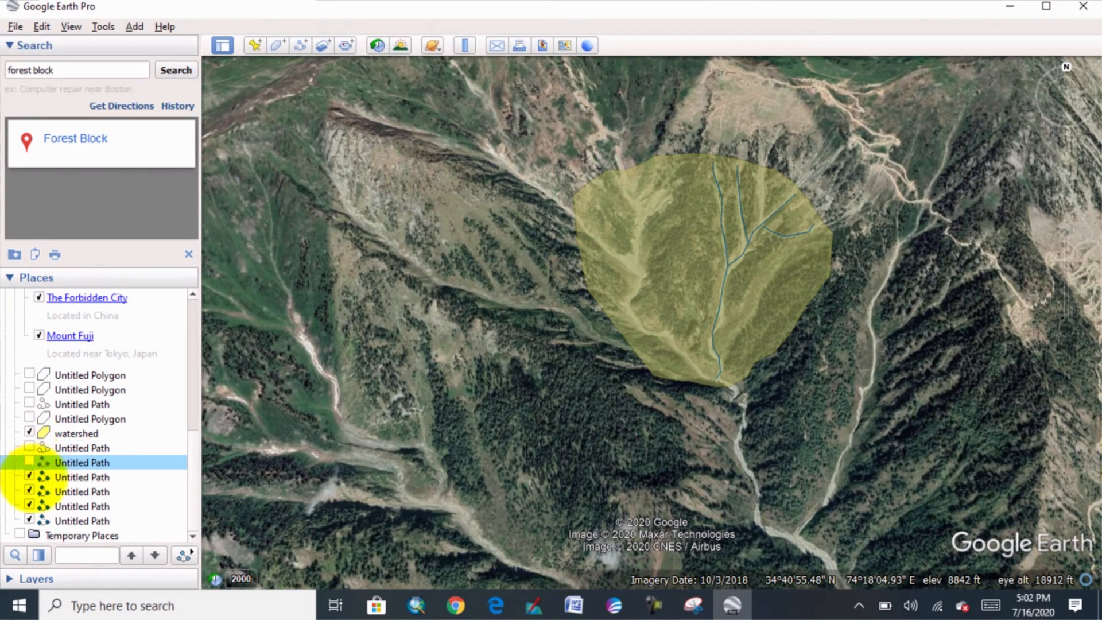
left_click(28, 476)
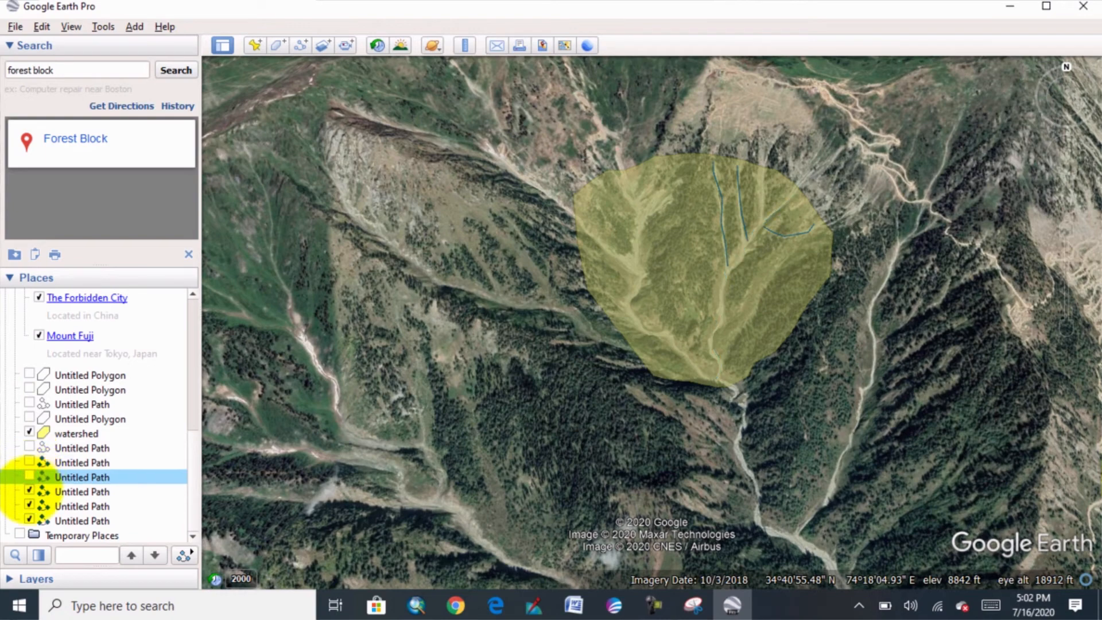
left_click(28, 491)
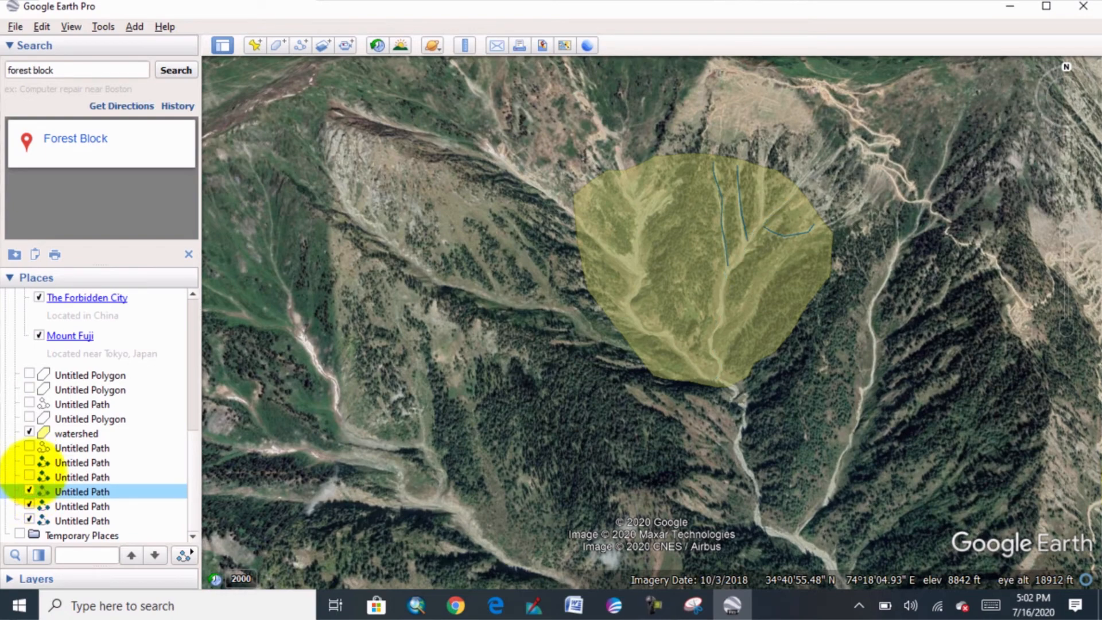
- Show the eastern stream, western tributary and white stream paths on the map again
left_click(29, 476)
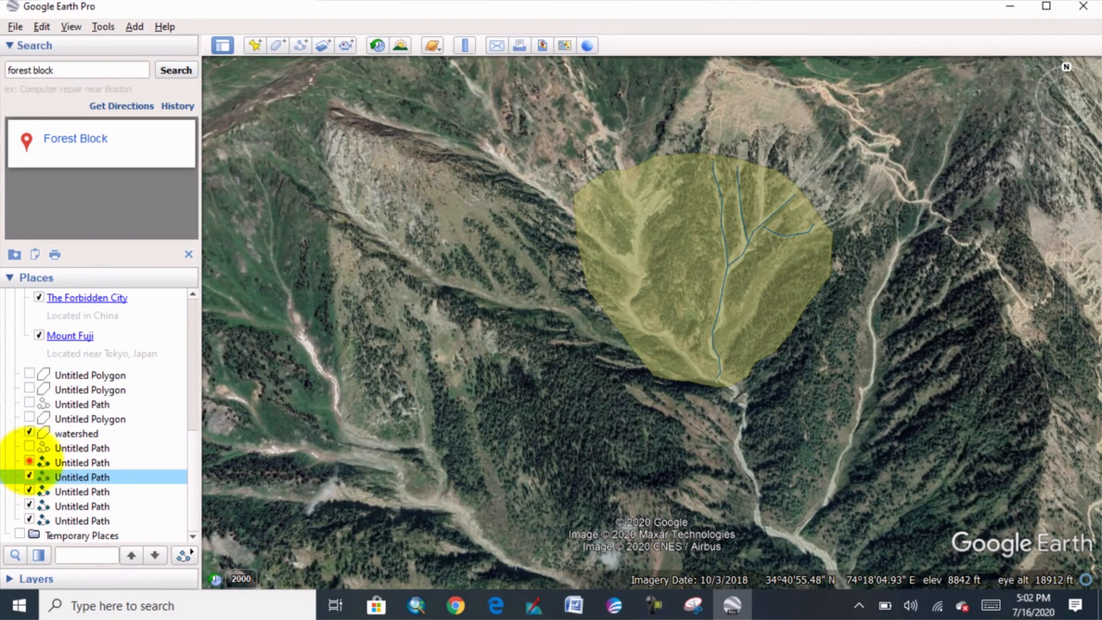
left_click(29, 461)
left_click(29, 446)
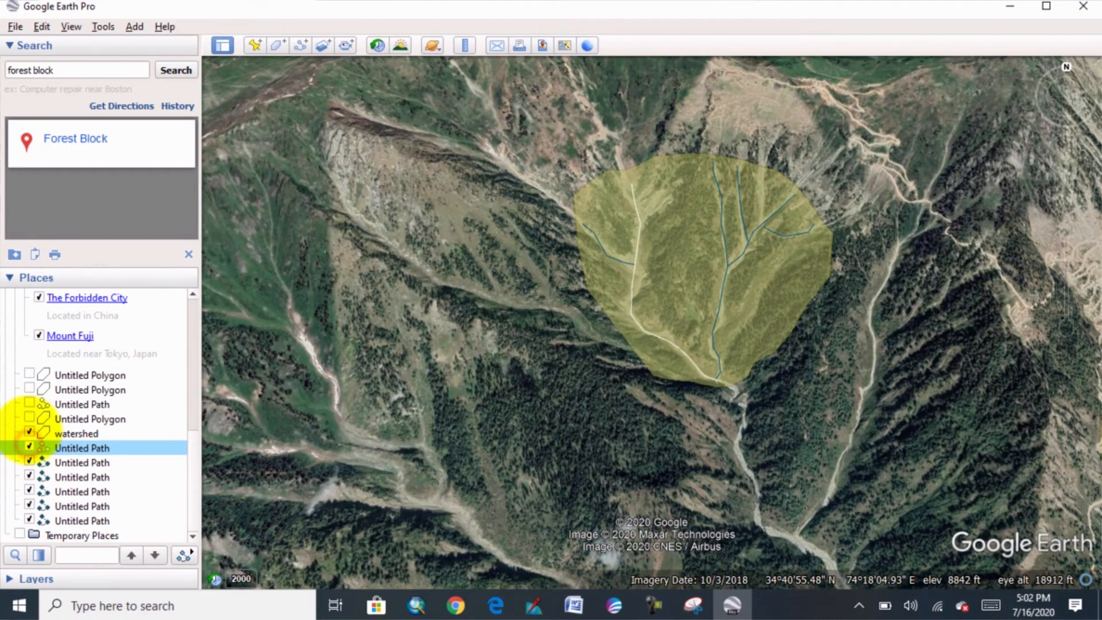
- Switch the watershed polygon's visibility off and on again, and fly the view to the polygon
left_click(29, 432)
left_click(29, 432)
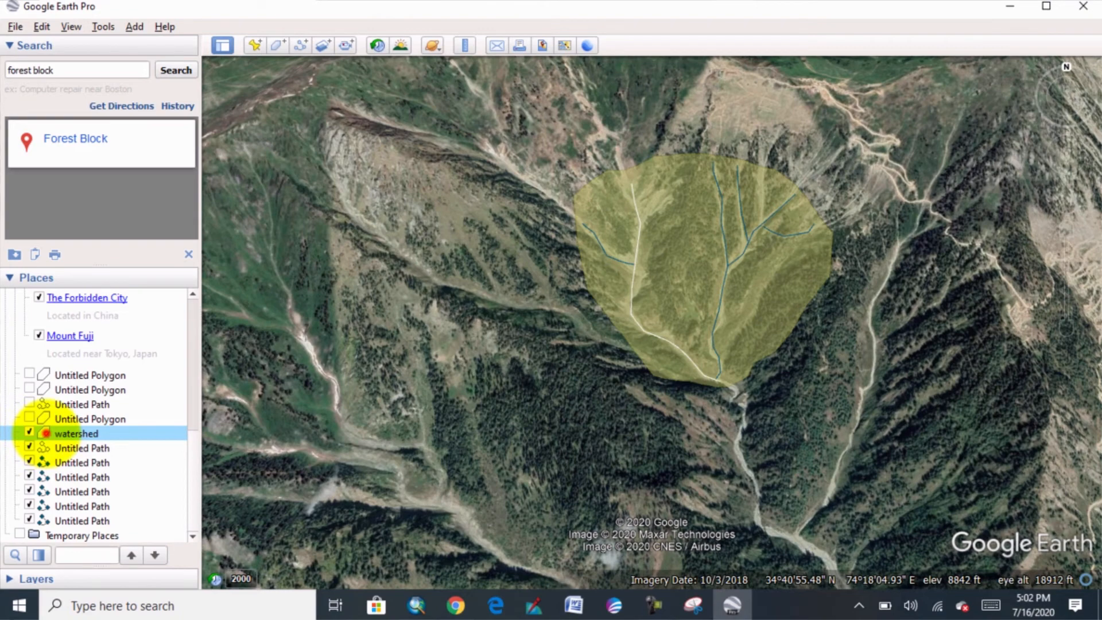
double_click(45, 433)
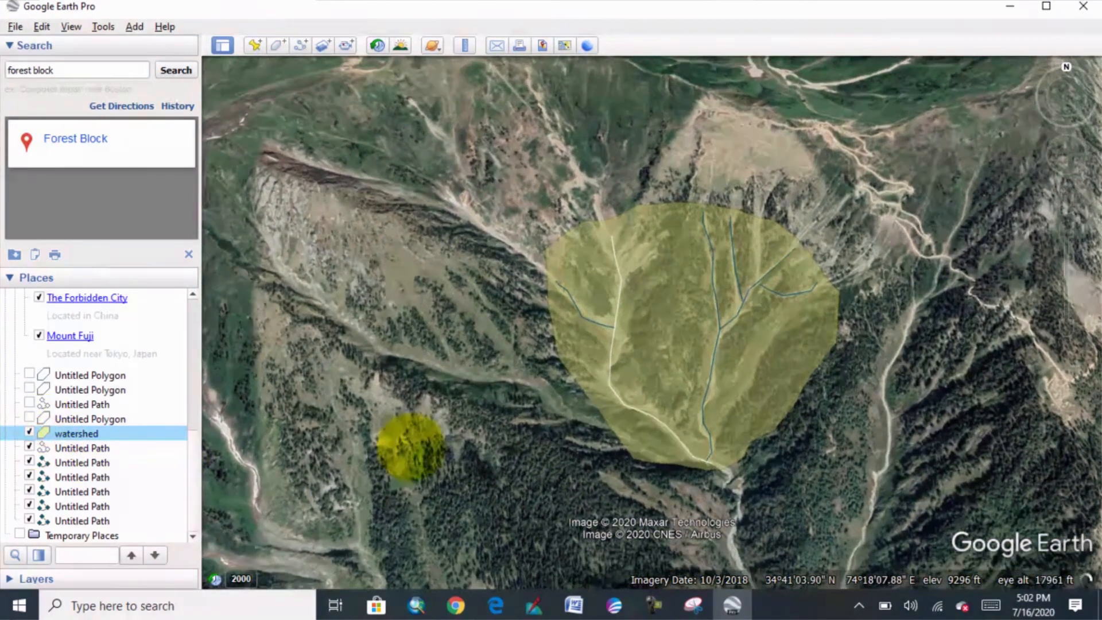
- Open the watershed polygon's style properties and set its line color to red (#ff0000)
left_click(706, 407)
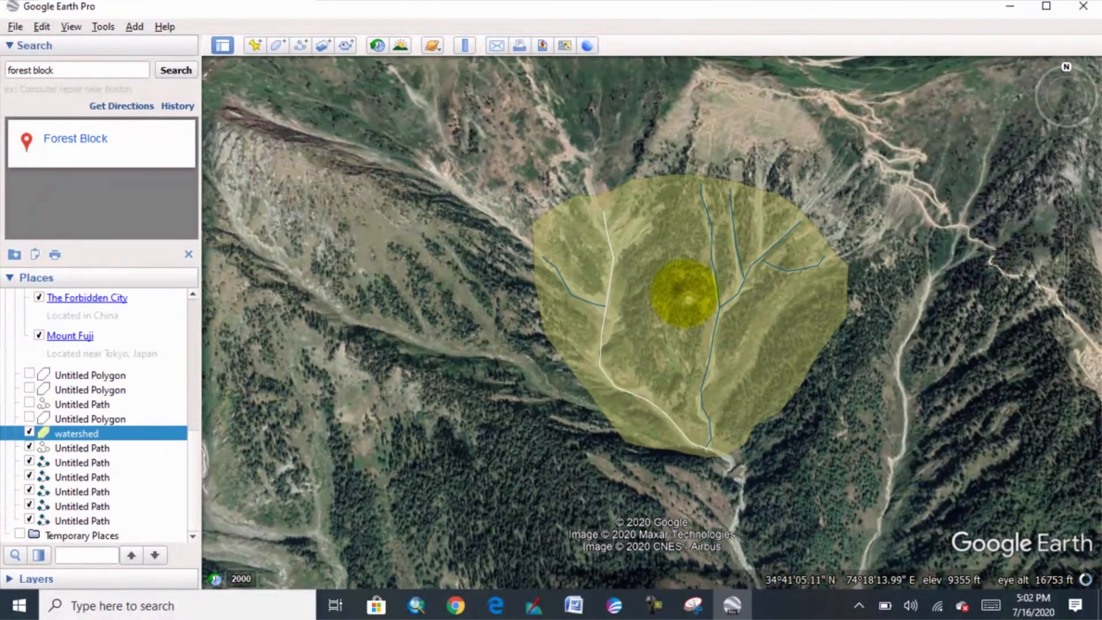
right_click(681, 306)
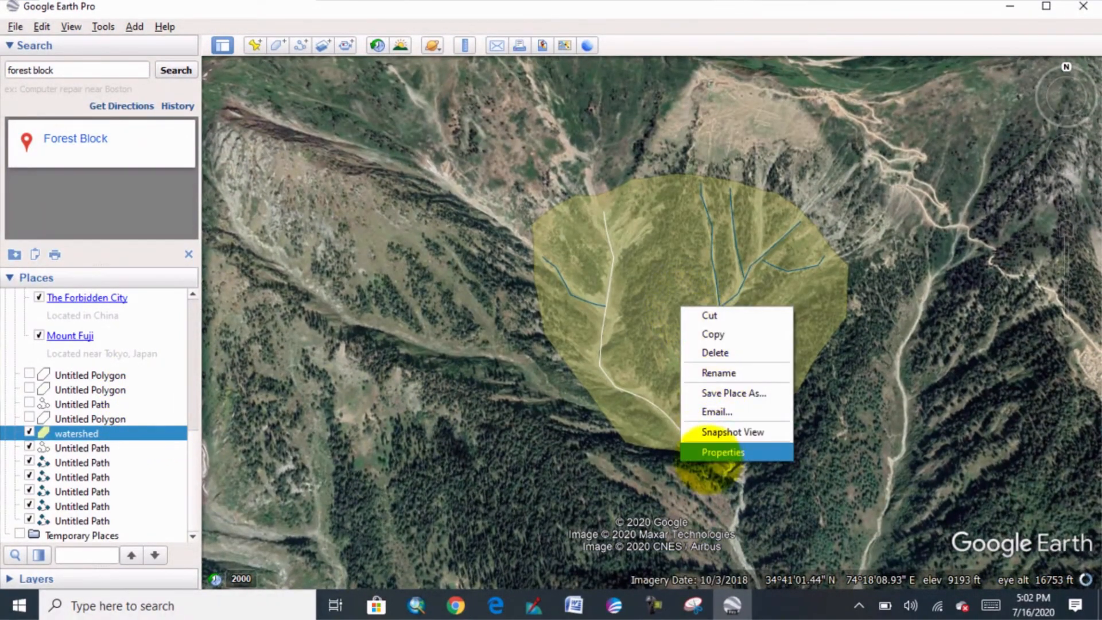
left_click(708, 453)
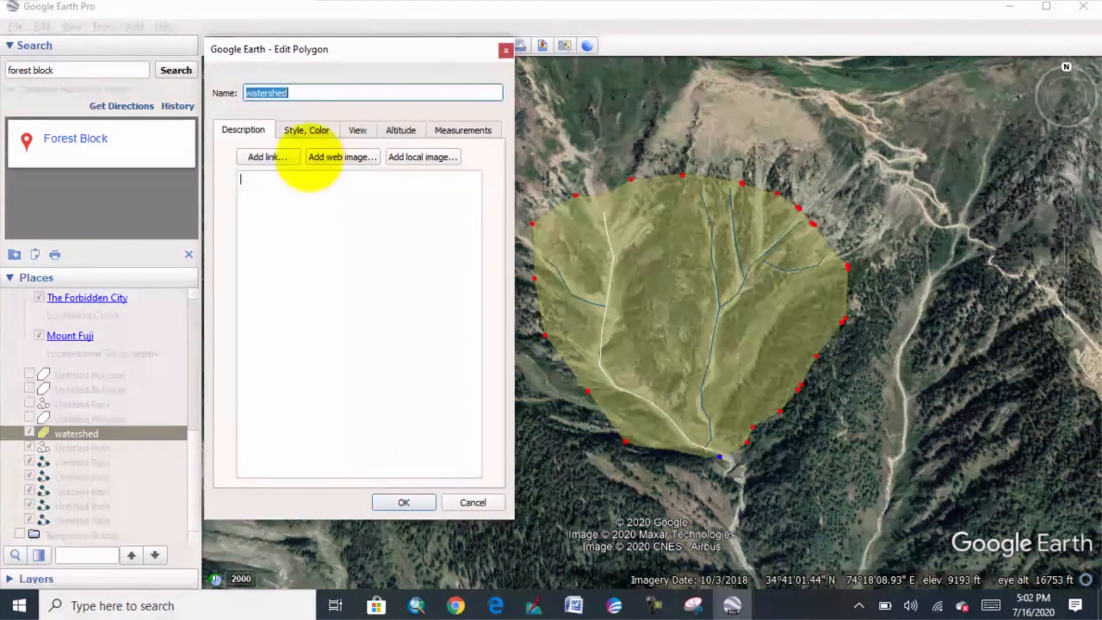
left_click(306, 129)
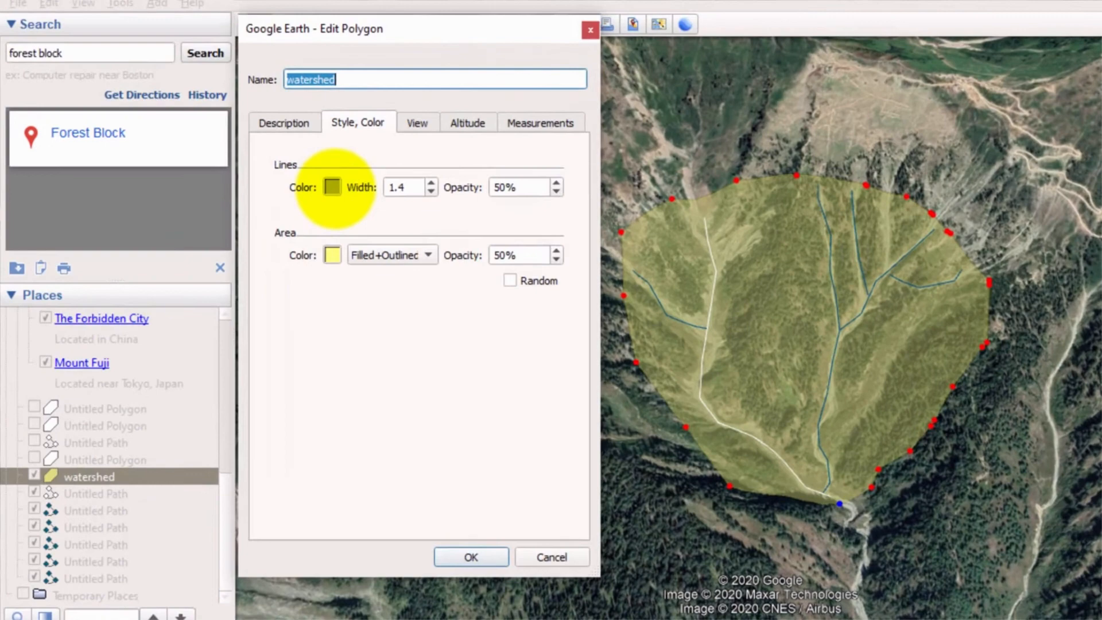
left_click(332, 186)
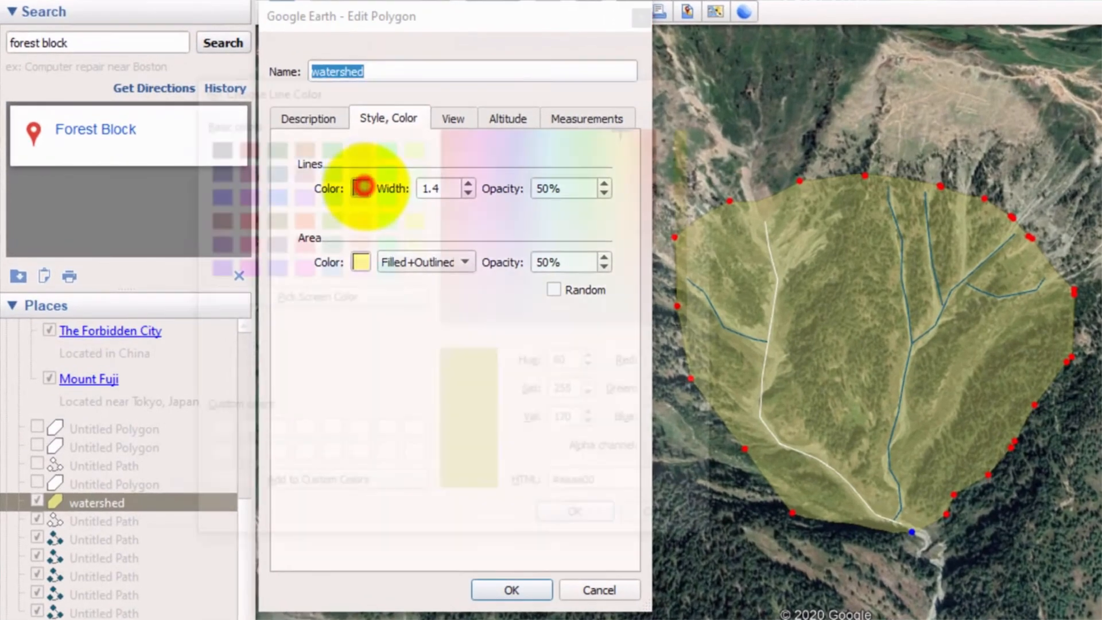
left_click(223, 214)
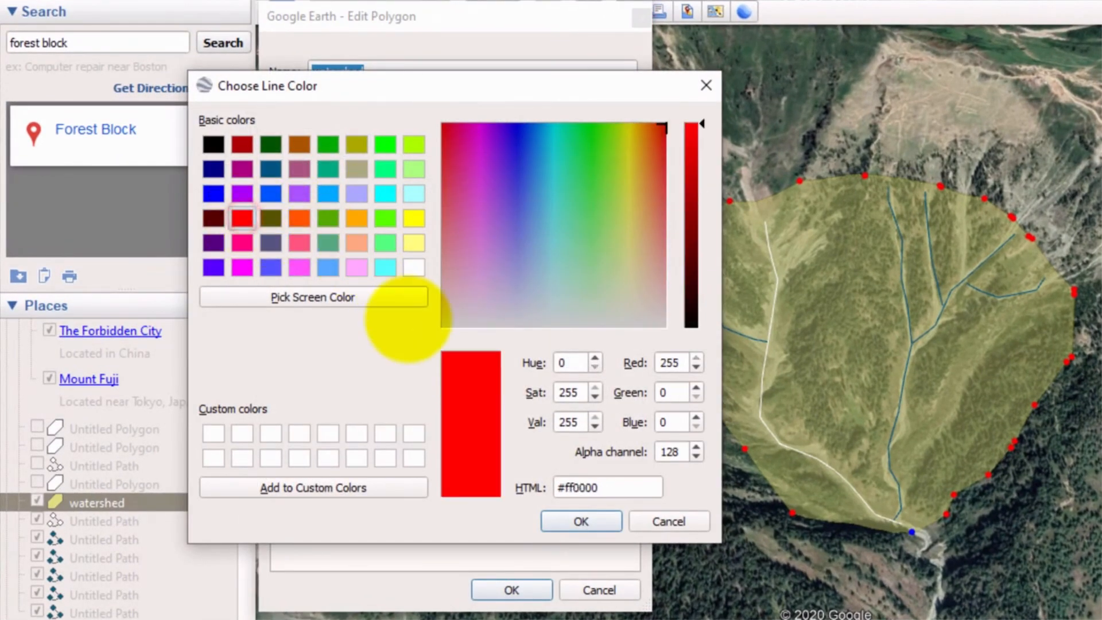
left_click(579, 521)
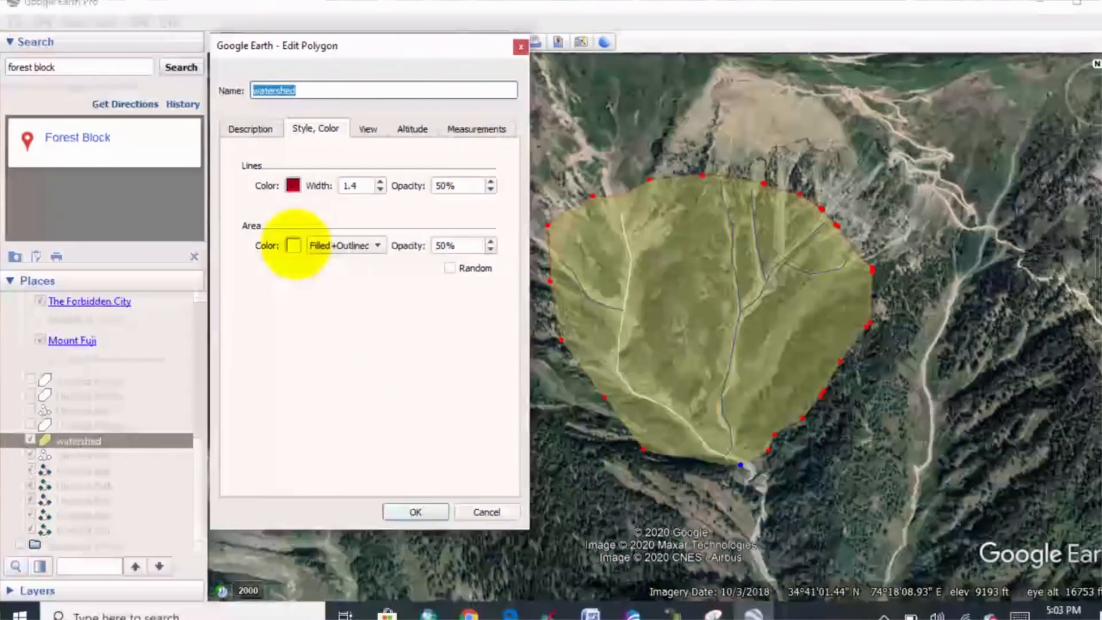
- Set the watershed polygon's area color to bright yellow (#ffff00) and its line width to 4.0, and accept the properties
left_click(352, 260)
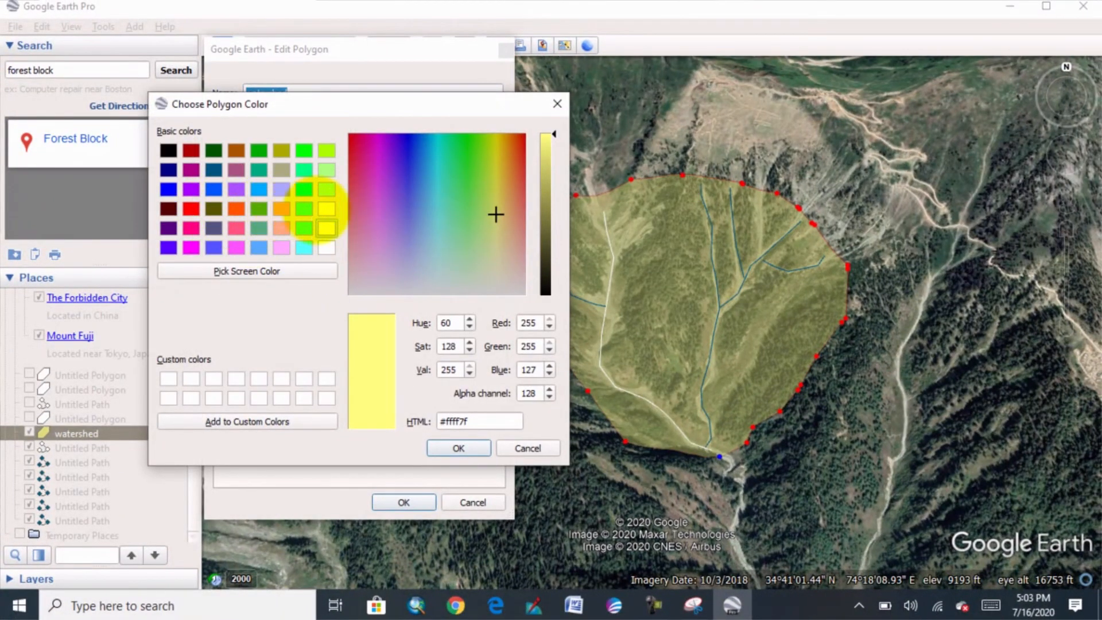
left_click(326, 209)
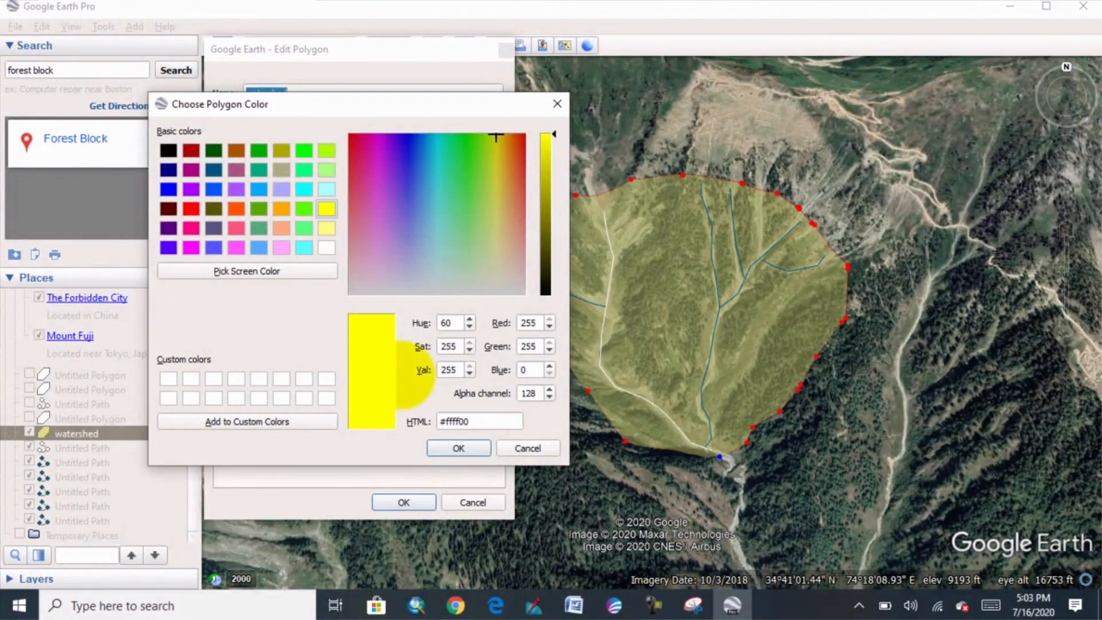
left_click(459, 448)
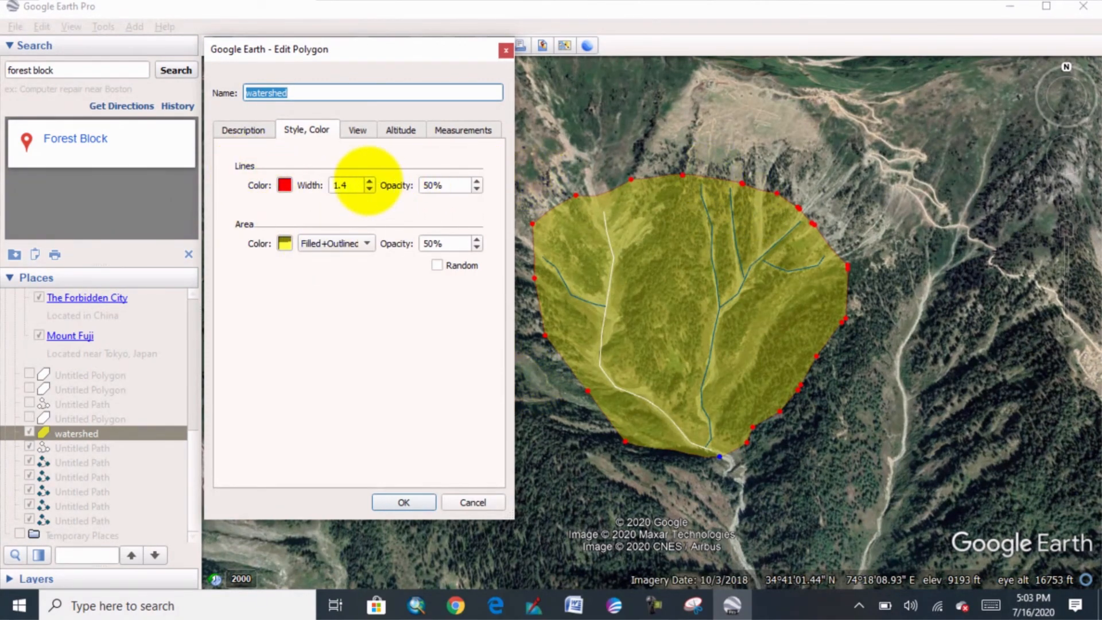
left_click(370, 181)
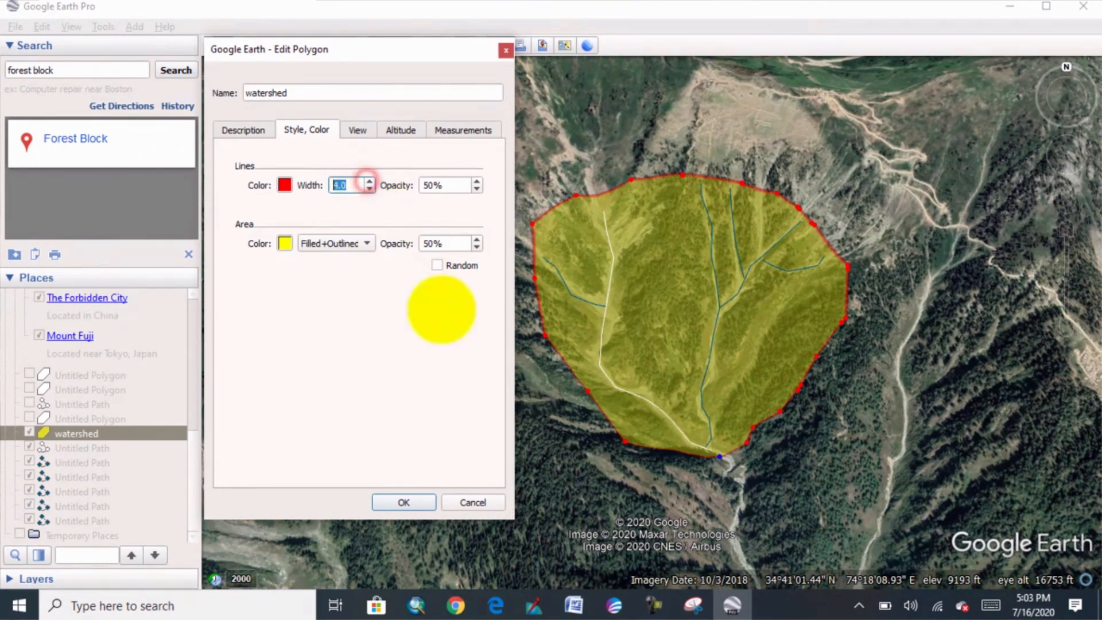
left_click(394, 501)
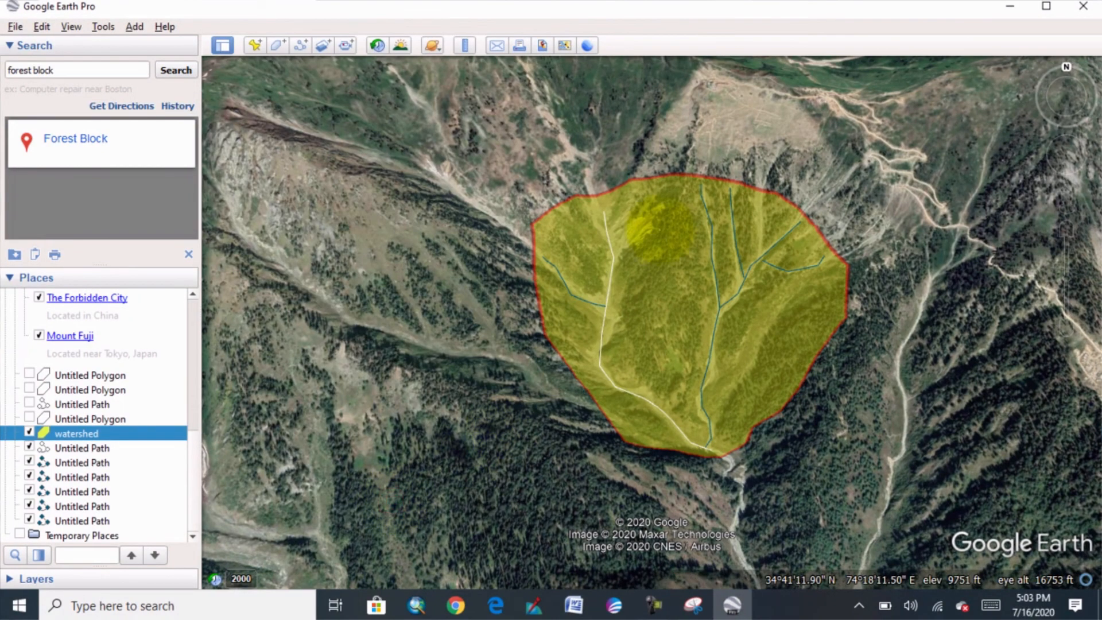